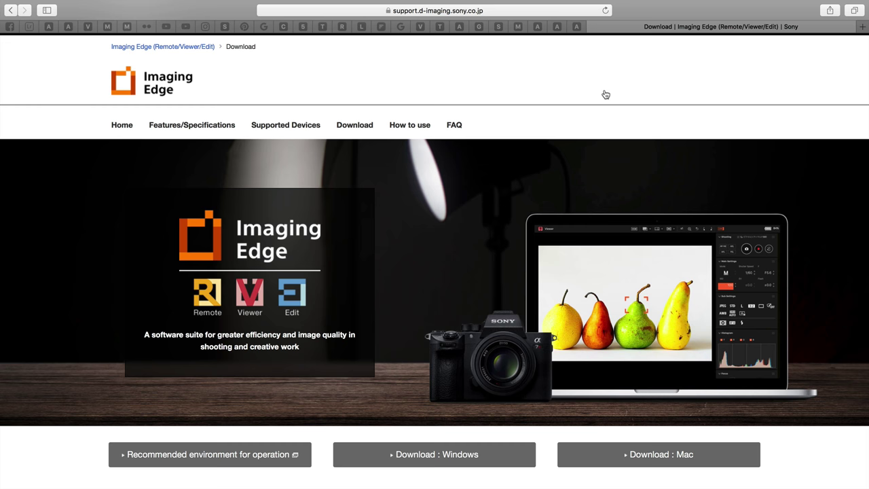
Bring Finder forward showing the Imaging Edge folder with Edit, Remote and Viewer apps
left_click(153, 42)
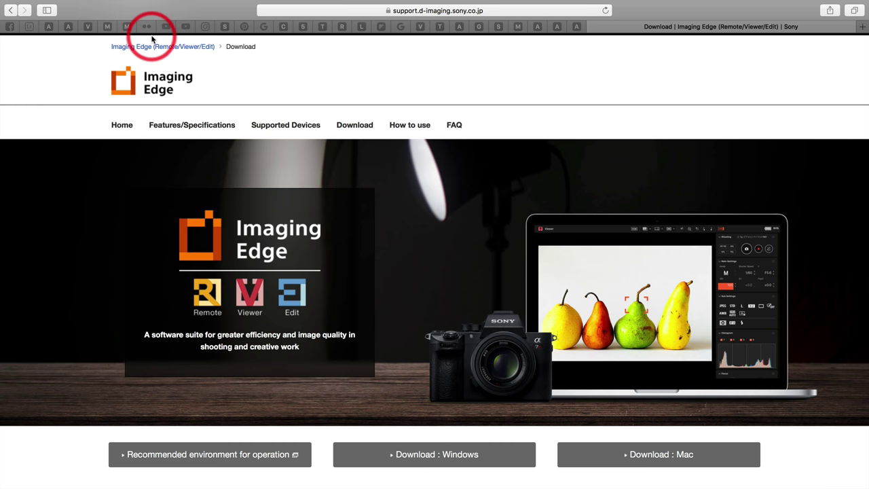
key("super+Tab")
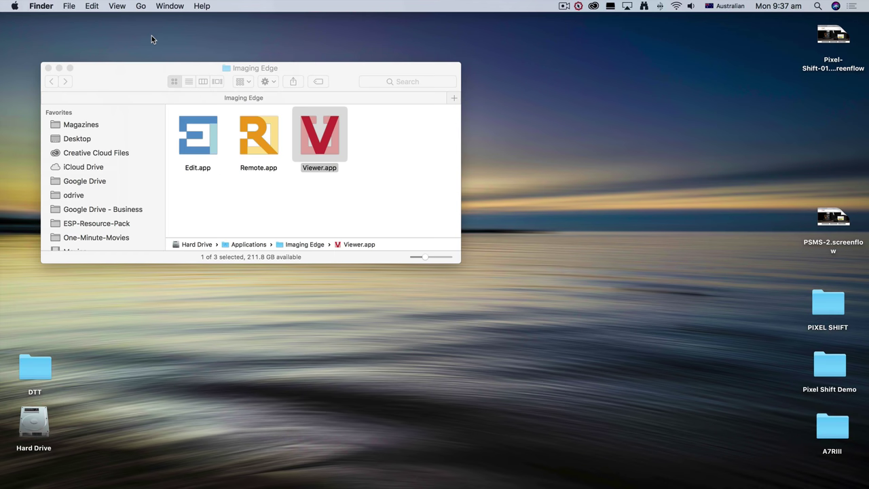
left_click(333, 68)
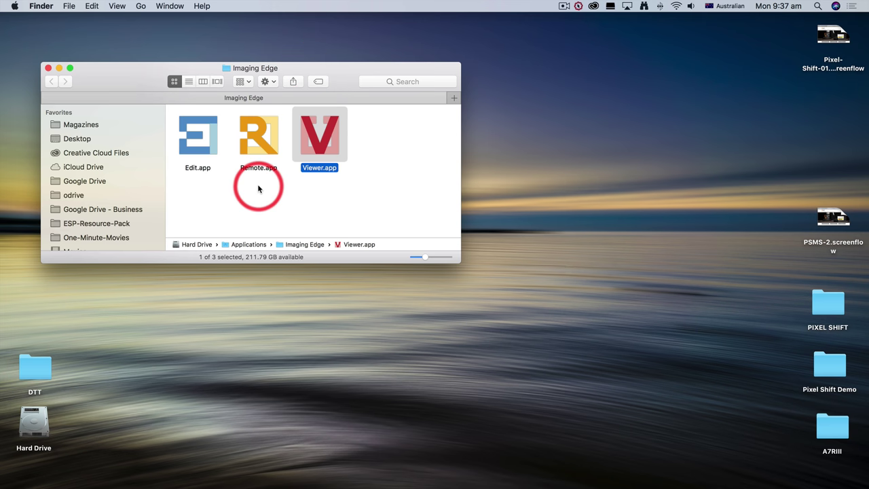
Launch Viewer full screen and build a Pixel Shift composite from the four playground ARW shots
double_click(320, 149)
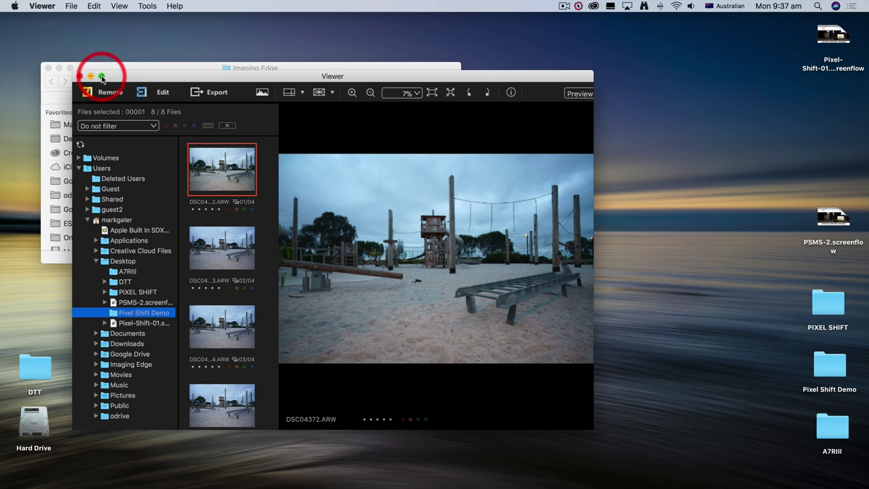
left_click(102, 77)
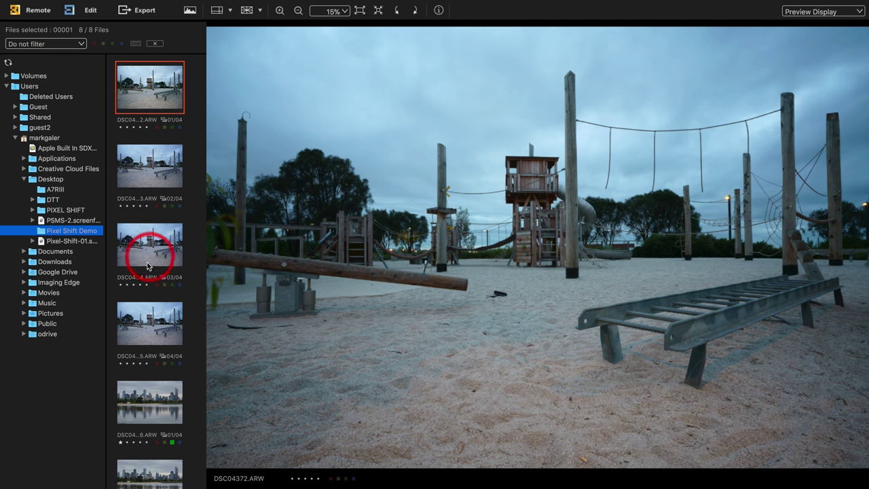
left_click(145, 323, "shift")
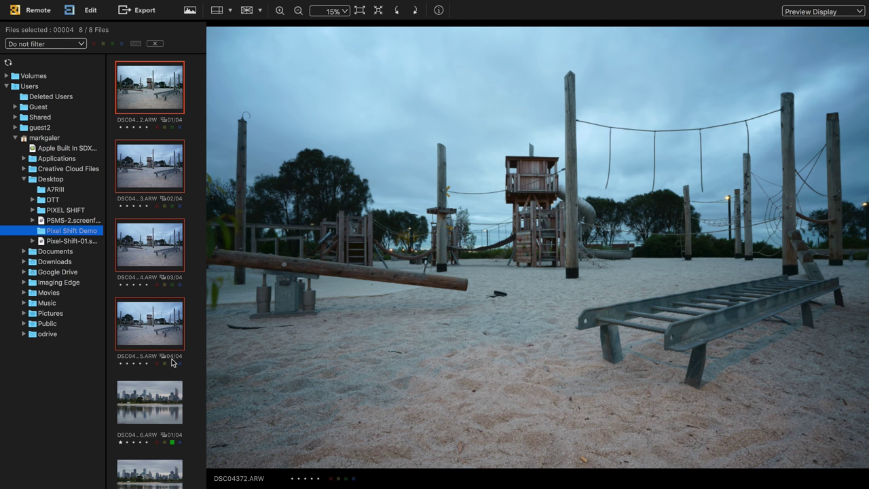
right_click(152, 95)
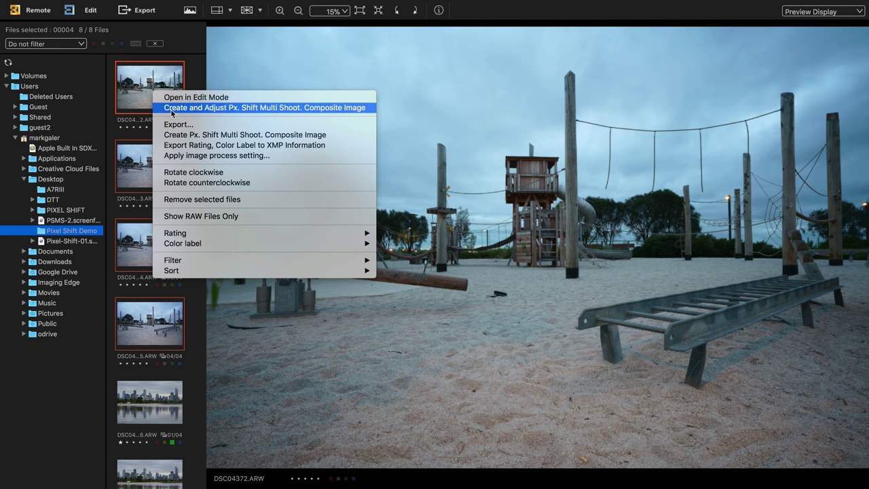
left_click(171, 109)
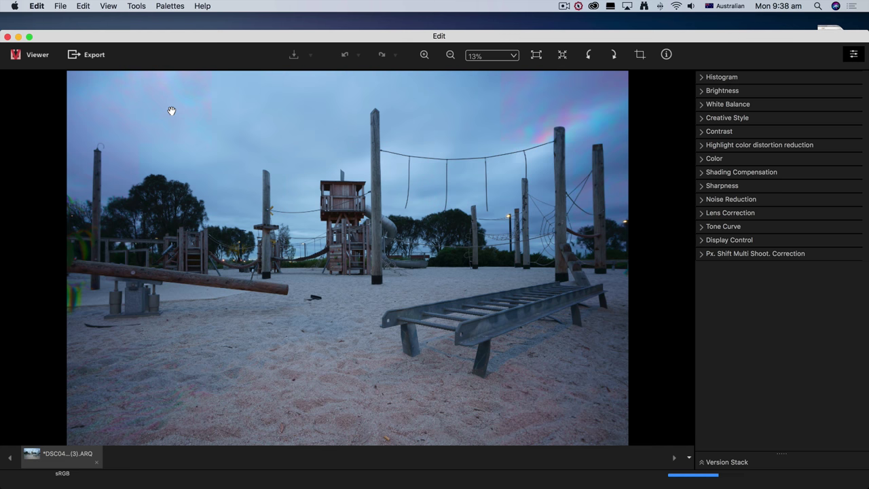
Make the Edit window full screen and reveal the composite's luminance and RGB histogram
left_click(29, 38)
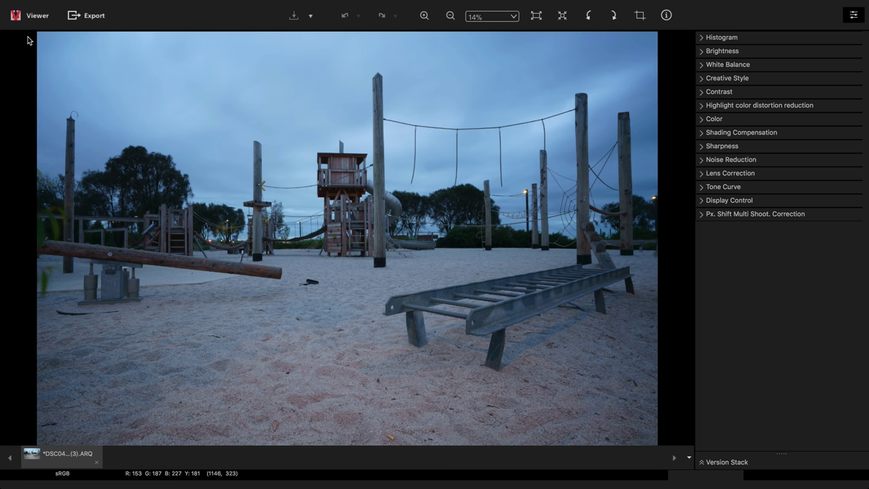
left_click(702, 39)
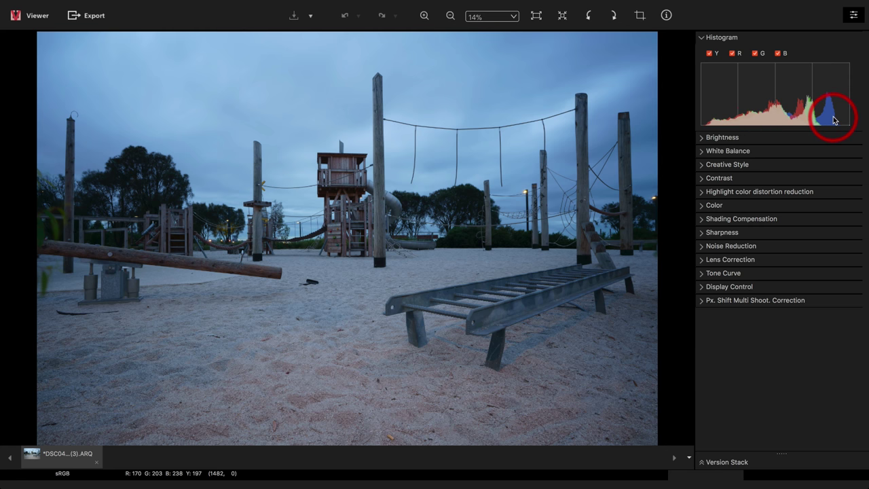
Switch white balance to Color temperature 8500K with colour correction at -10
left_click(703, 156)
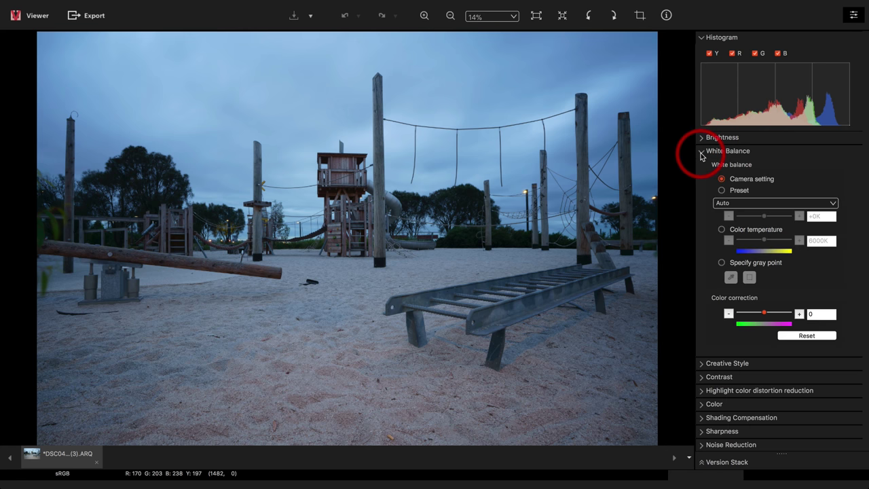
left_click(722, 229)
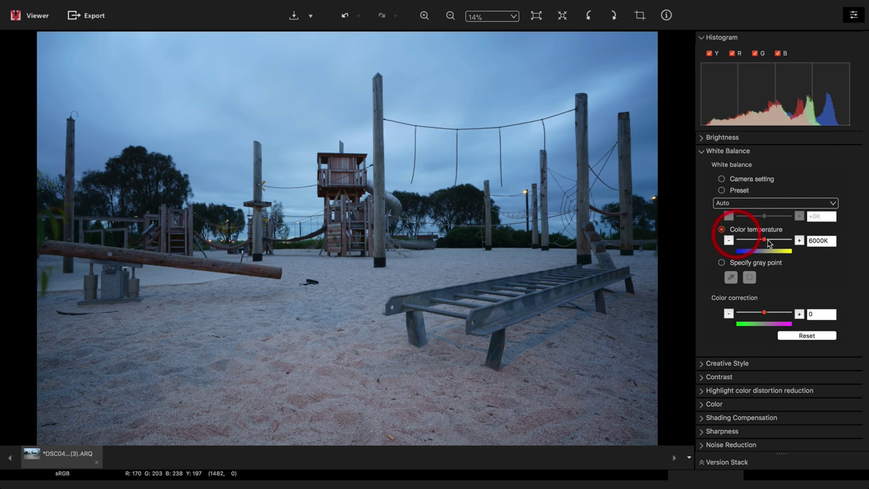
left_click(822, 240)
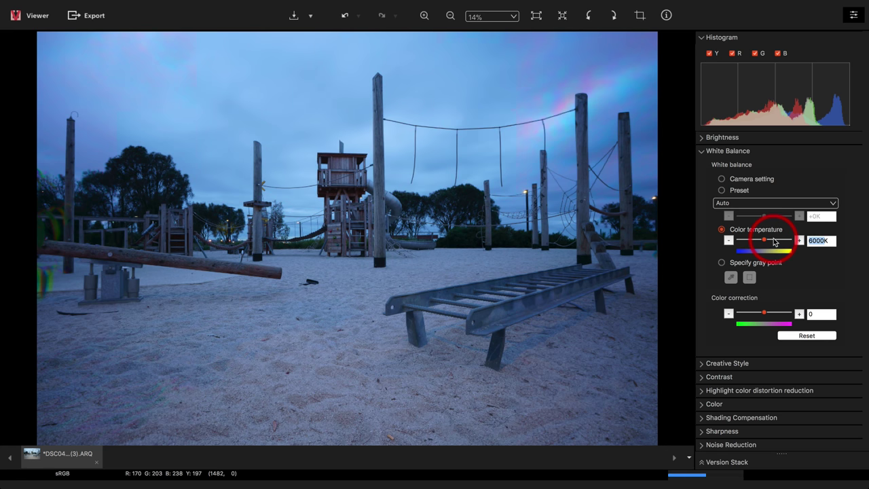
type("8500")
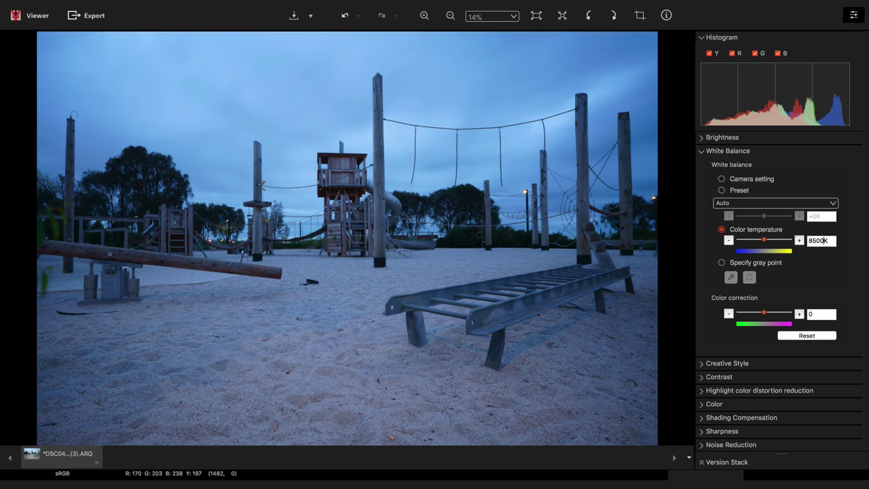
type("0")
key("BackSpace")
key("Return")
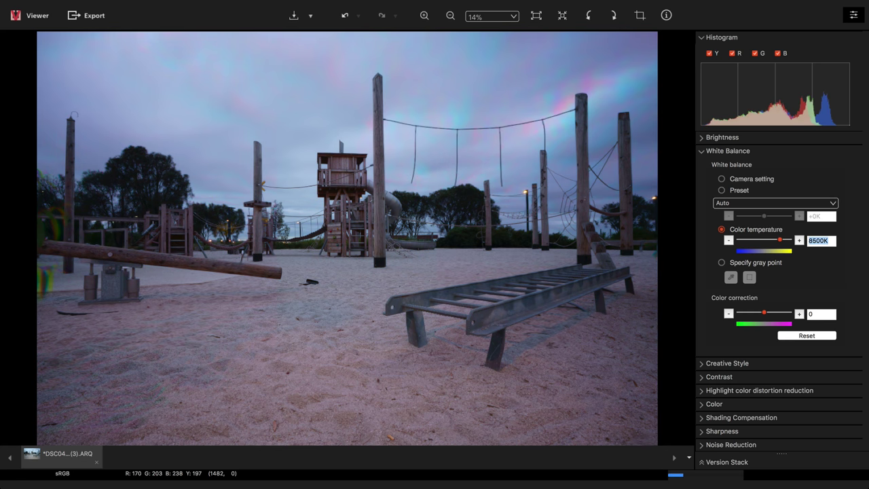
left_click(729, 315)
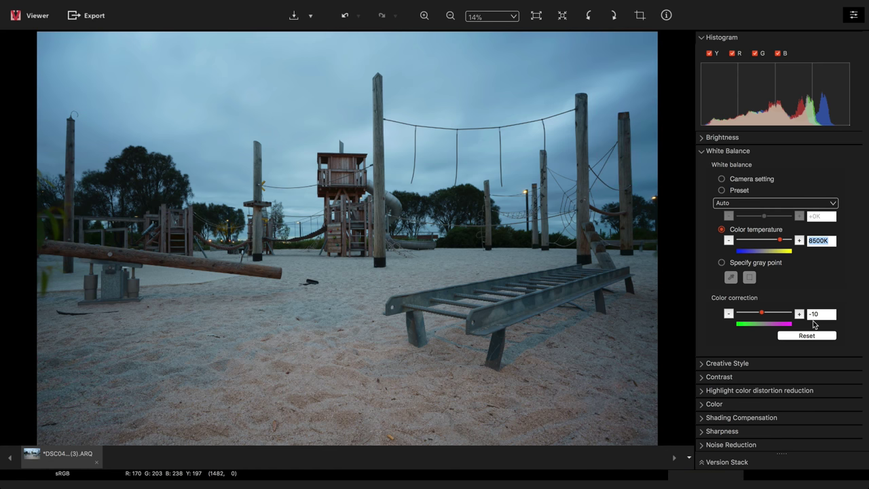
mouse_move(842, 180)
left_mouse_down()
mouse_move(840, 120)
mouse_move(771, 354)
mouse_move(687, 425)
mouse_move(708, 423)
mouse_move(701, 375)
mouse_move(703, 382)
left_mouse_up()
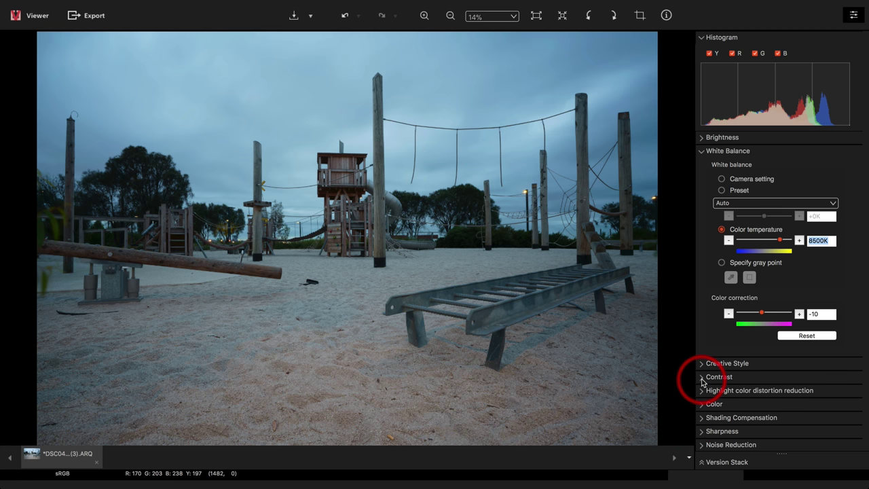
Raise Whites in the Contrast settings to 50, with White Balance folded away
left_click(703, 383)
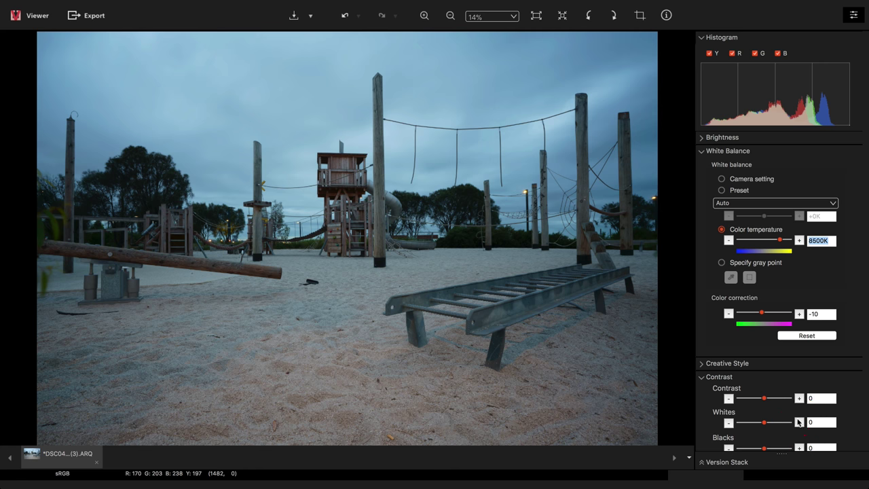
left_click(703, 154)
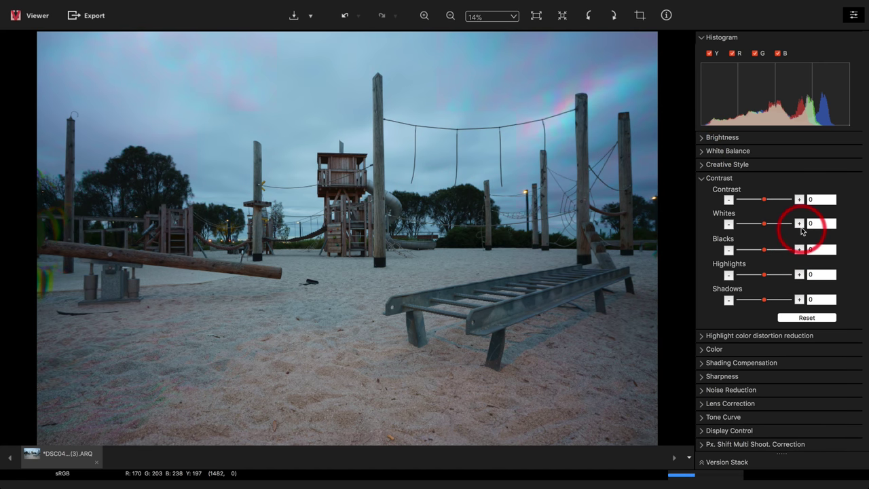
left_click(800, 226)
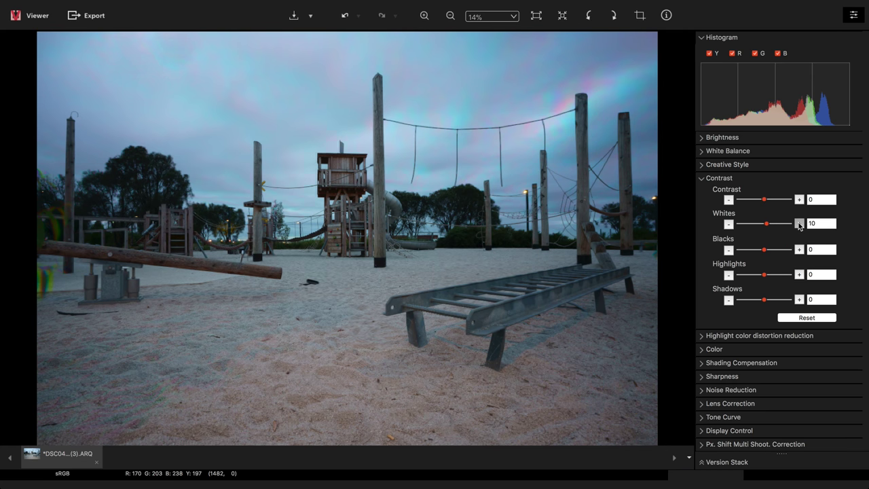
left_click(799, 225)
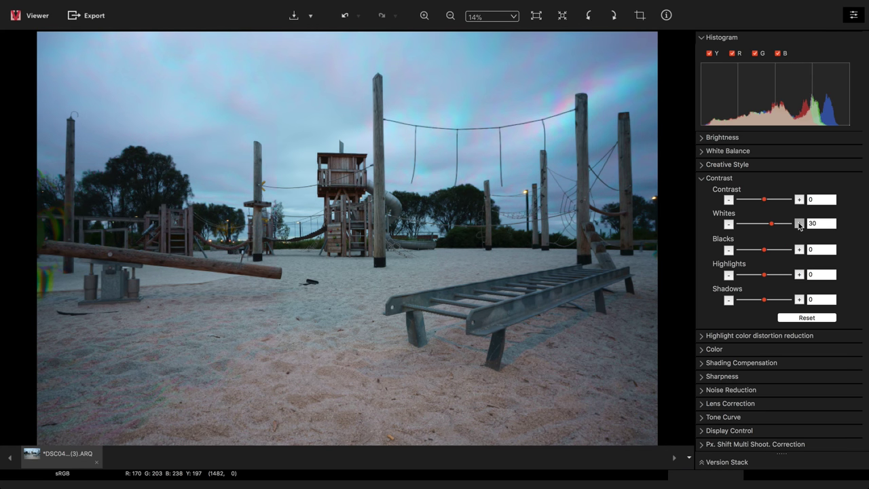
left_click(800, 226)
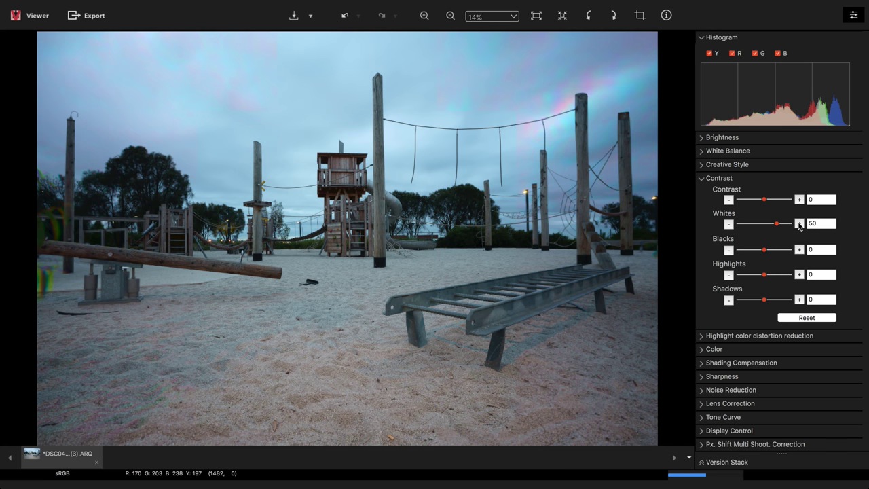
left_click(714, 187)
left_click(703, 181)
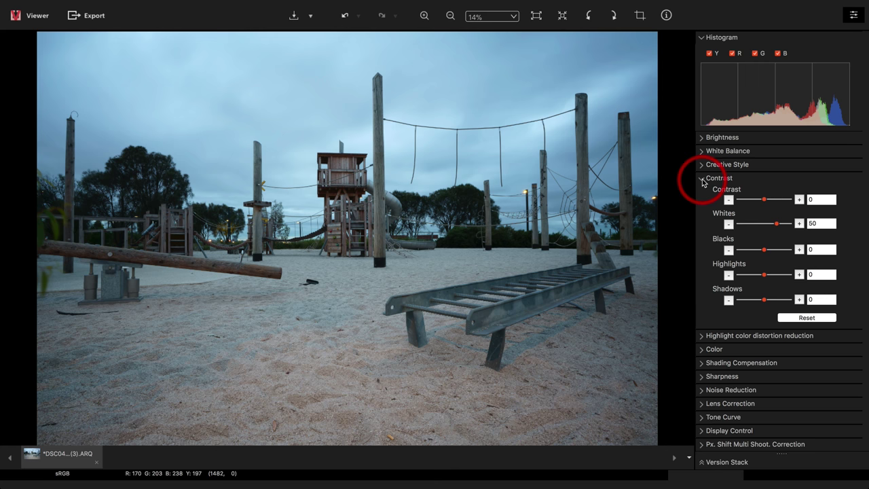
Set Lens Correction's Distortion Compensation to On, keeping Magnification Chromatic Aberration On
left_click(703, 180)
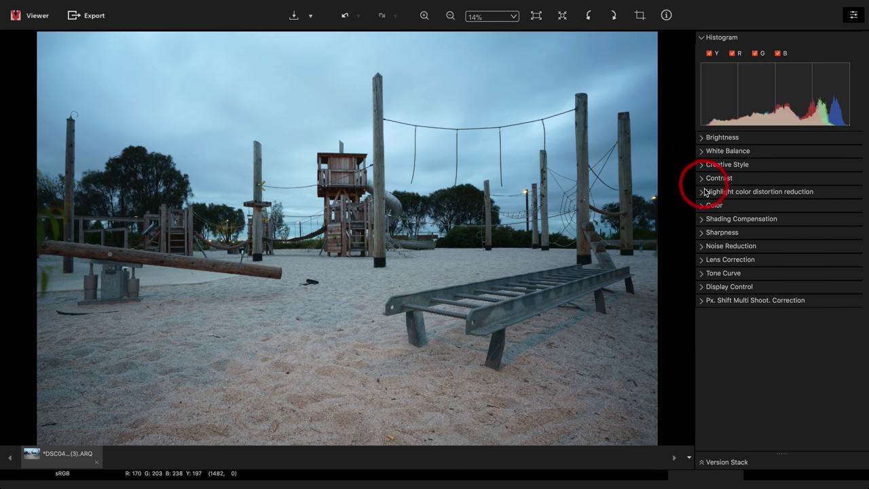
left_click(702, 262)
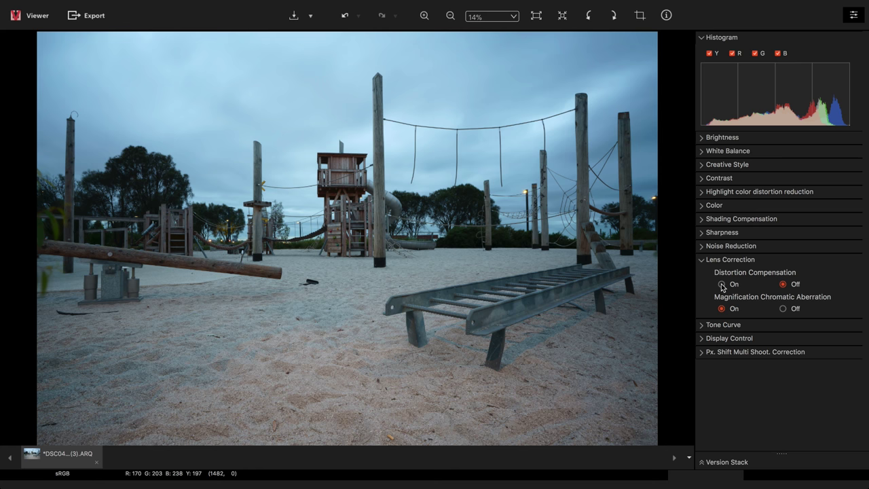
left_click(722, 284)
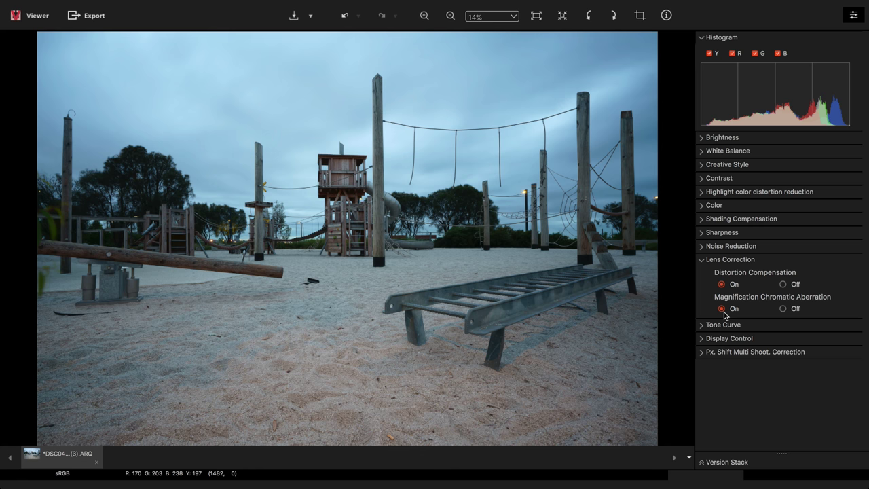
left_click(722, 310)
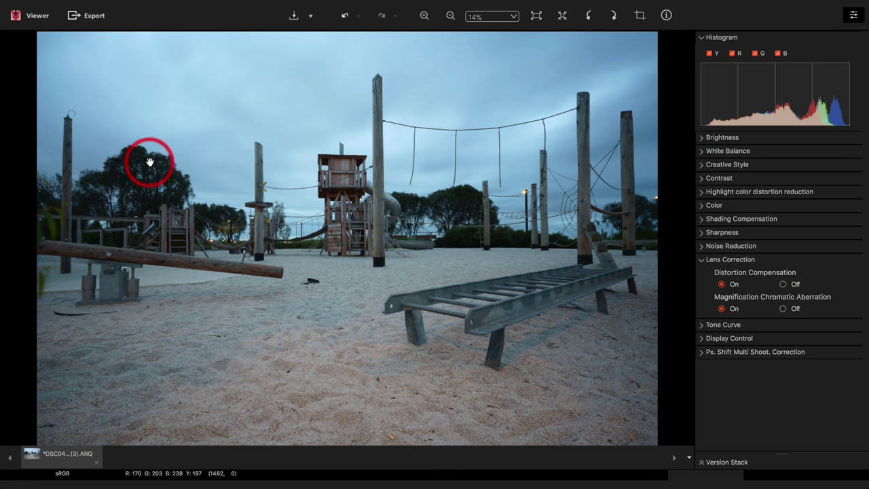
Export the composite to the Desktop as 16-bit AdobeRGB TIFF DSC04372_PSMS (3).TIF
left_click(89, 16)
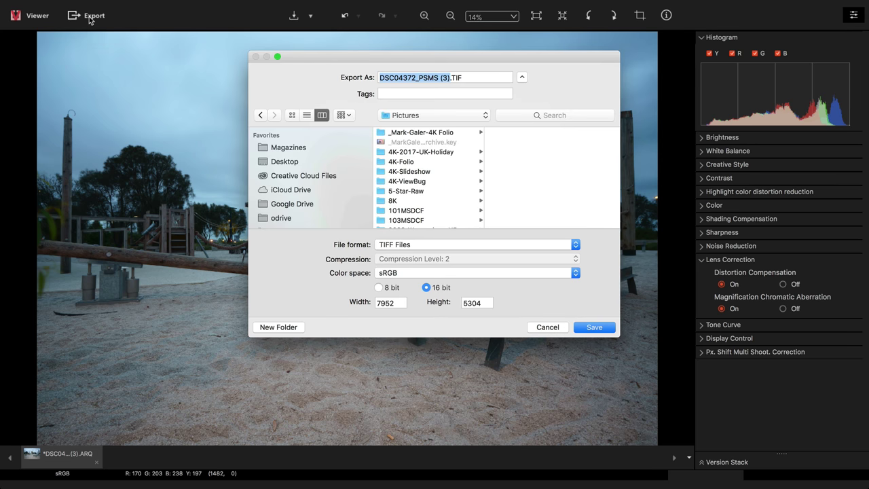
left_click(429, 272)
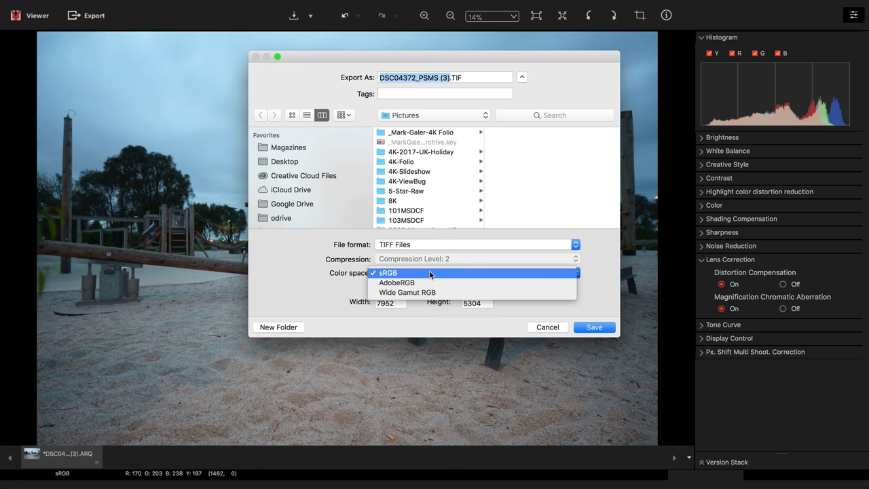
left_click(425, 284)
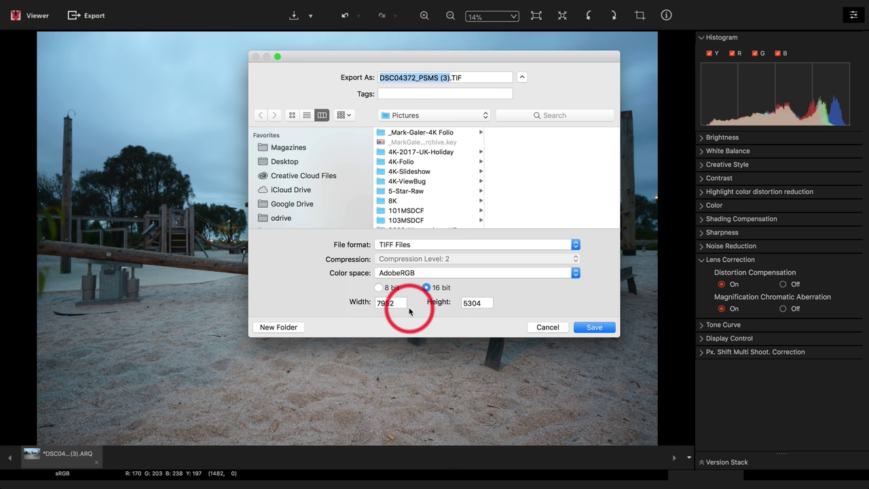
key("super+shift+d")
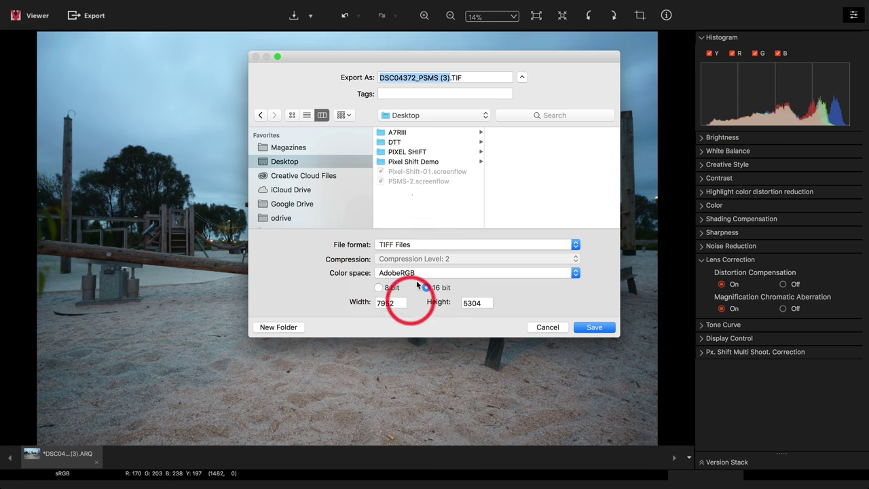
left_click(599, 328)
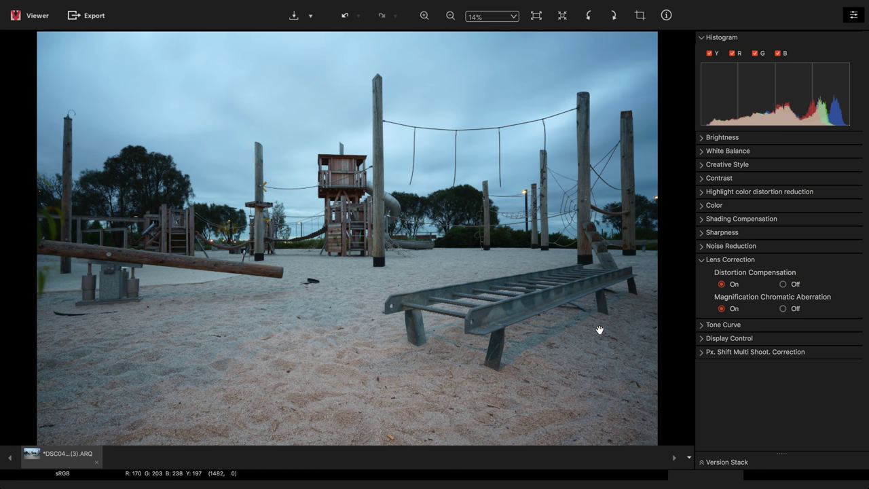
Back in Viewer, select only the first frame DSC04372.ARW and open it in Edit
left_click(351, 132)
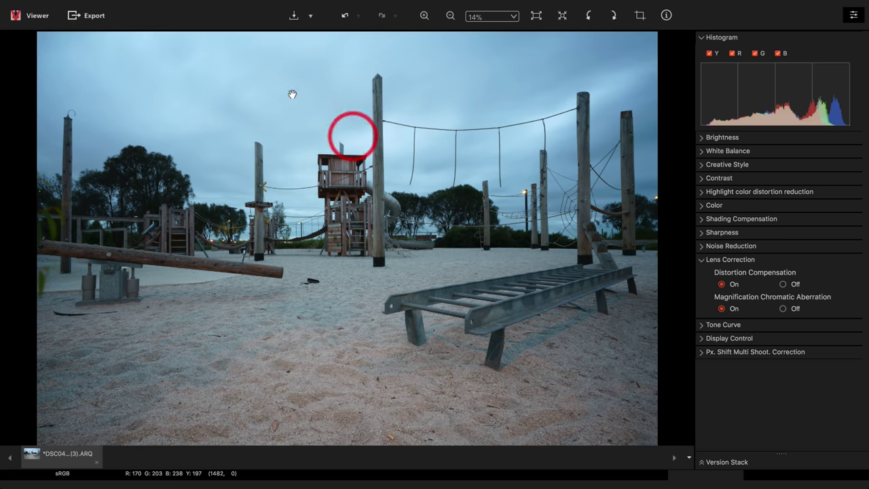
left_click(37, 17)
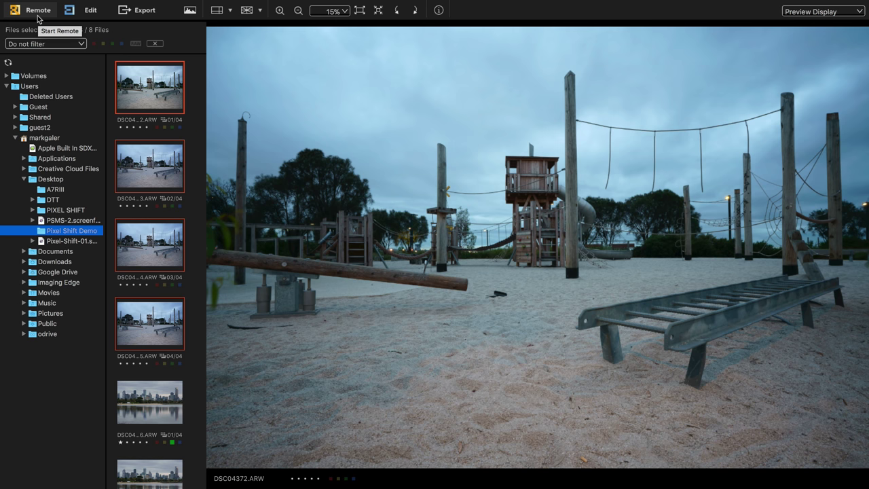
left_click(149, 87)
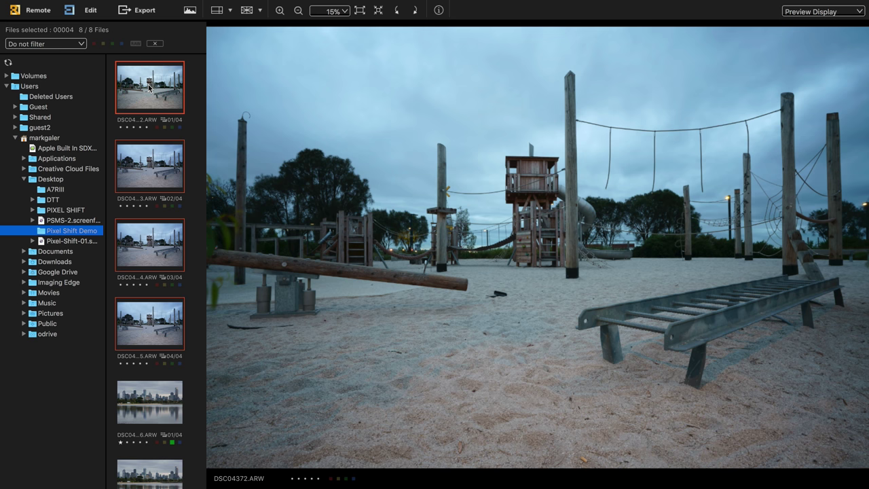
left_click(149, 87)
left_click(149, 87)
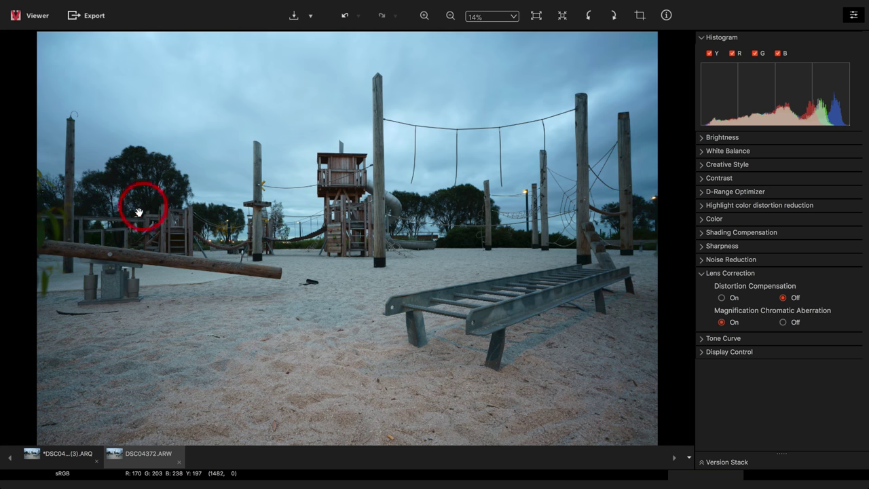
Copy the ARQ composite's image processing settings and paste them onto DSC04372.ARW
left_click(56, 459)
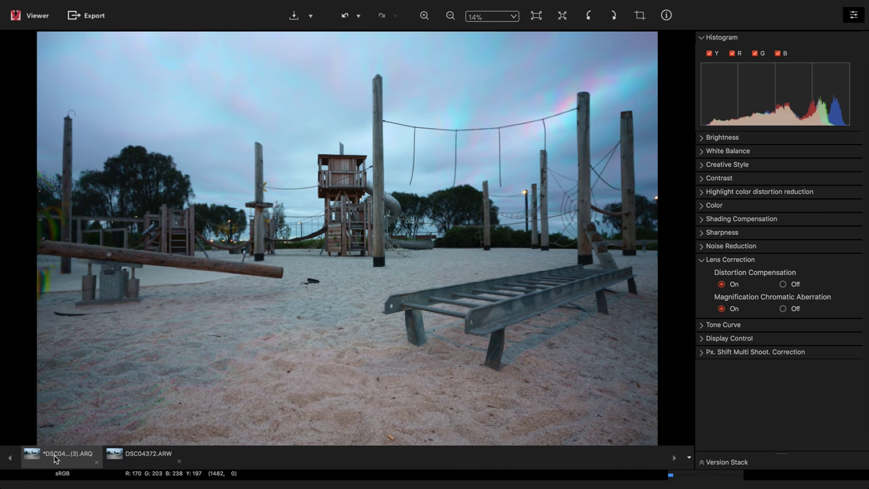
left_click(86, 10)
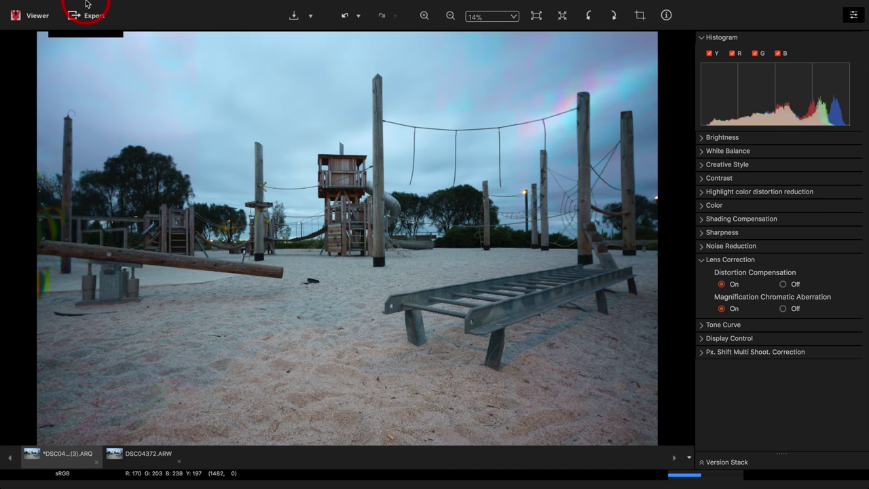
left_click(83, 6)
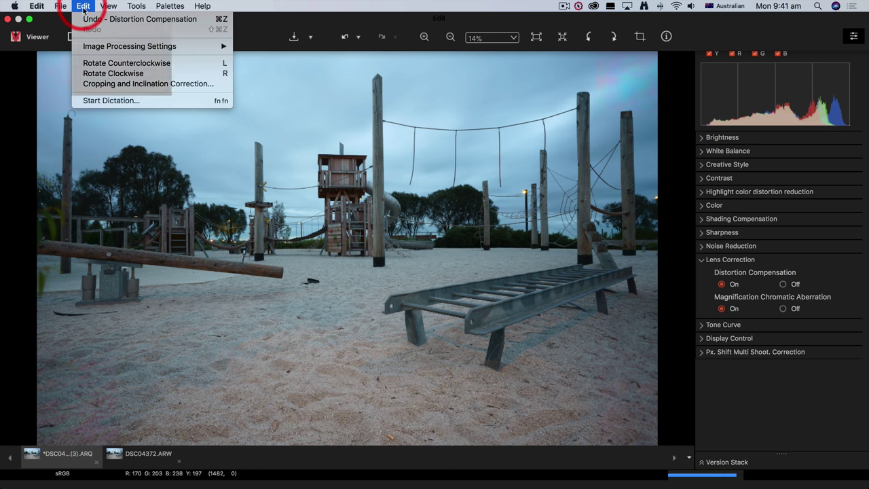
left_click(97, 47)
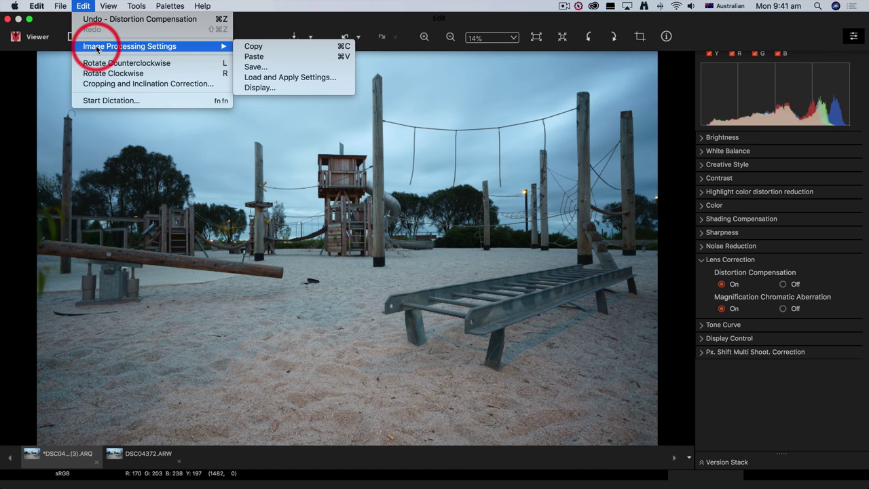
left_click(275, 49)
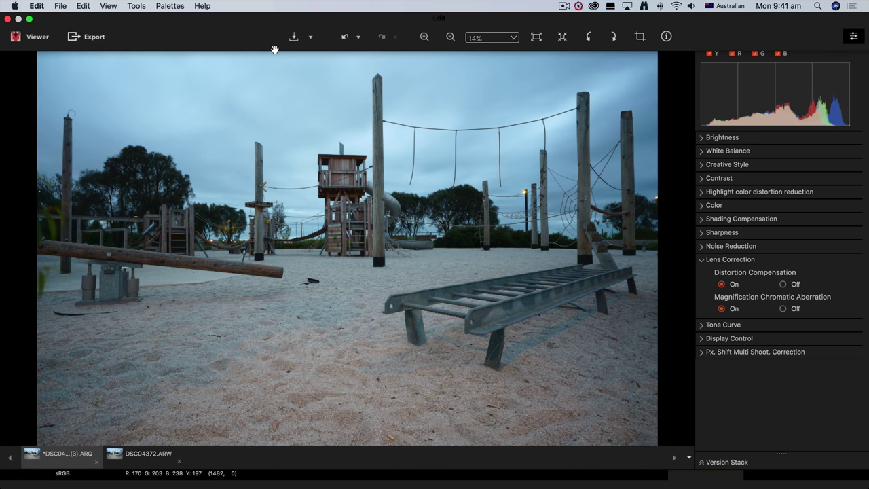
left_click(149, 459)
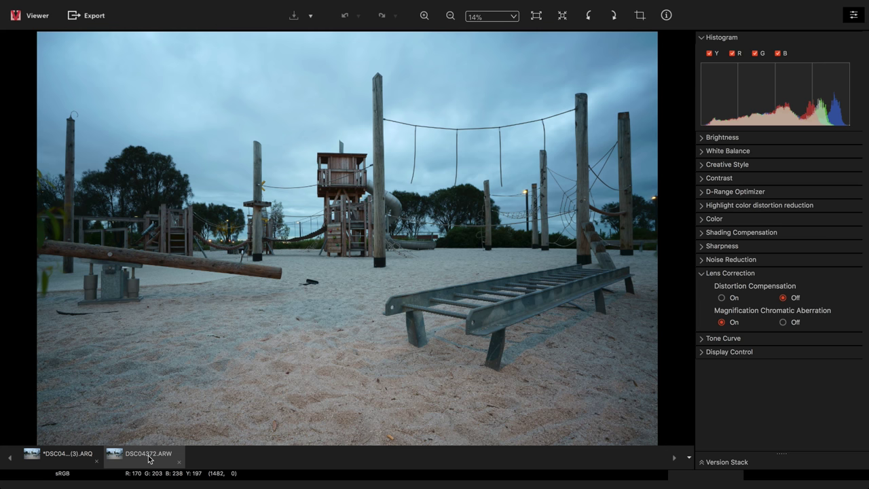
key("ctrl+v")
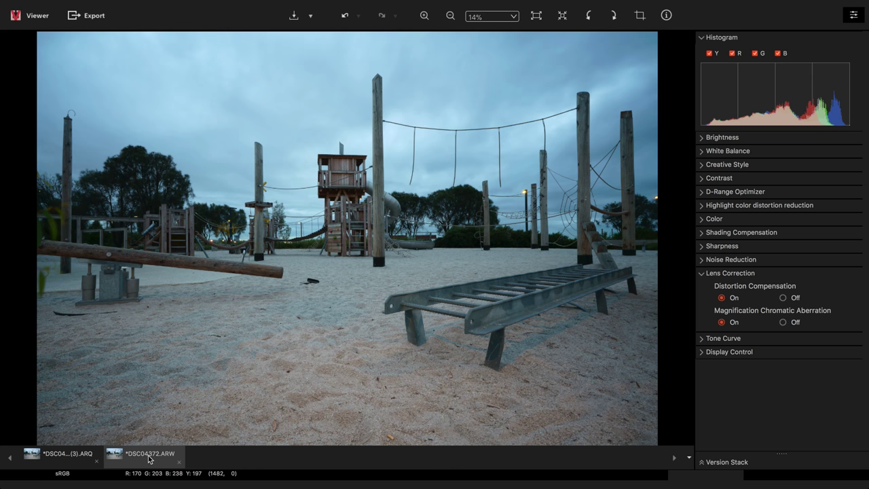
Export DSC04372.ARW to the Desktop as a 16-bit AdobeRGB TIFF, DSC04372.TIF
left_click(119, 117)
left_click(87, 16)
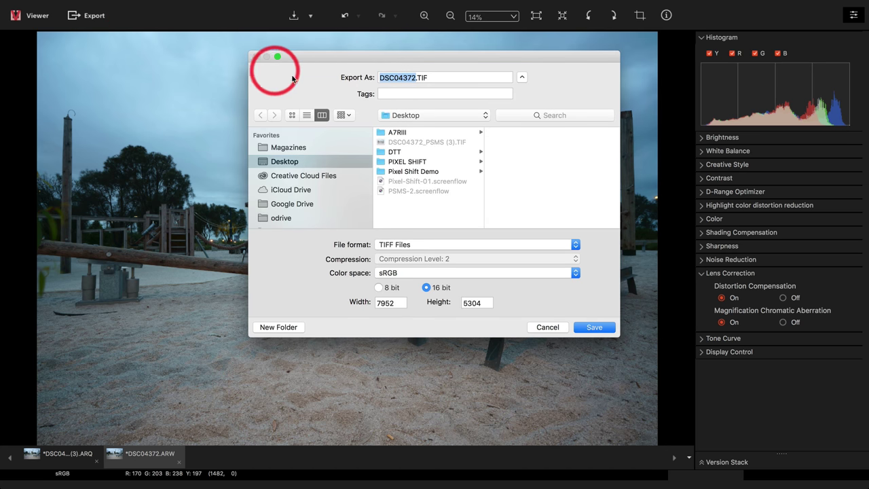
left_click(435, 273)
left_click(432, 284)
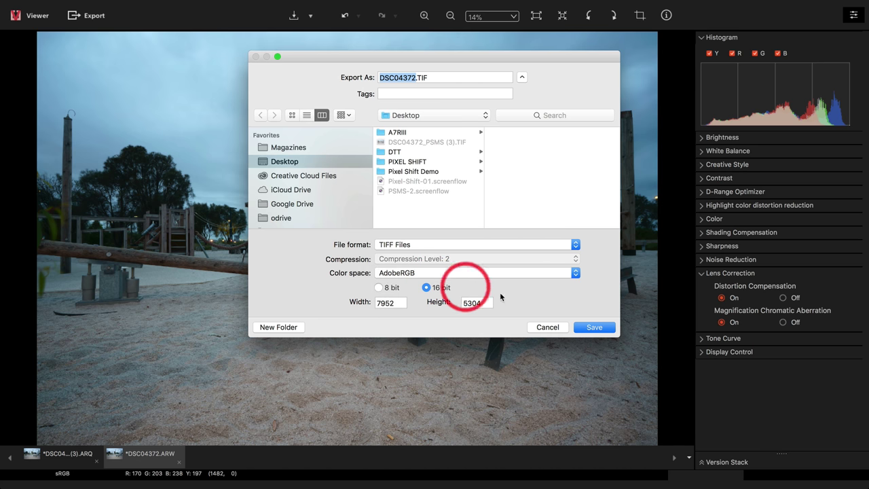
left_click(594, 327)
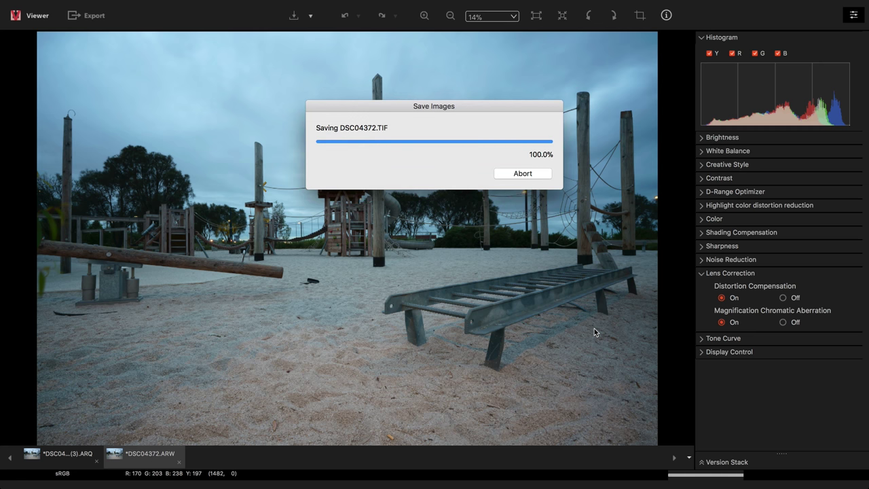
From Finder, open both DSC04372_PSMS (3).TIF and DSC04372.TIF in Photoshop together
key("super+Tab")
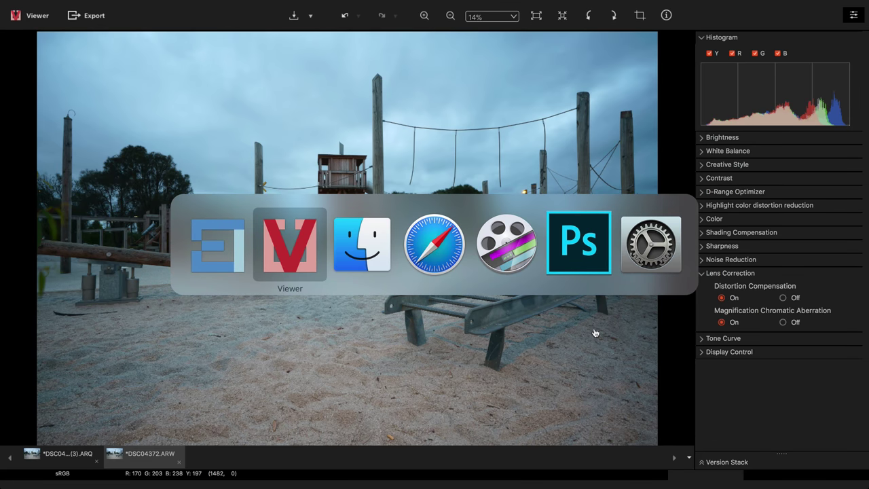
key("super+Tab")
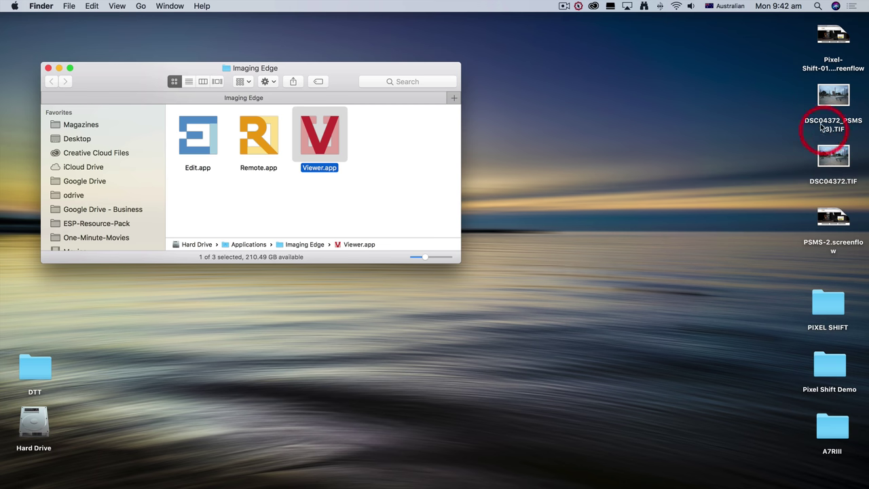
left_click_drag(797, 99, 838, 156)
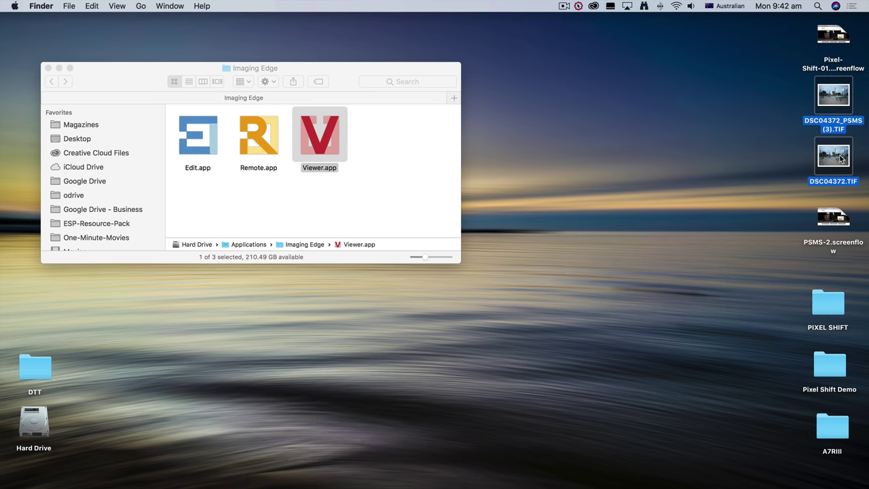
double_click(841, 158)
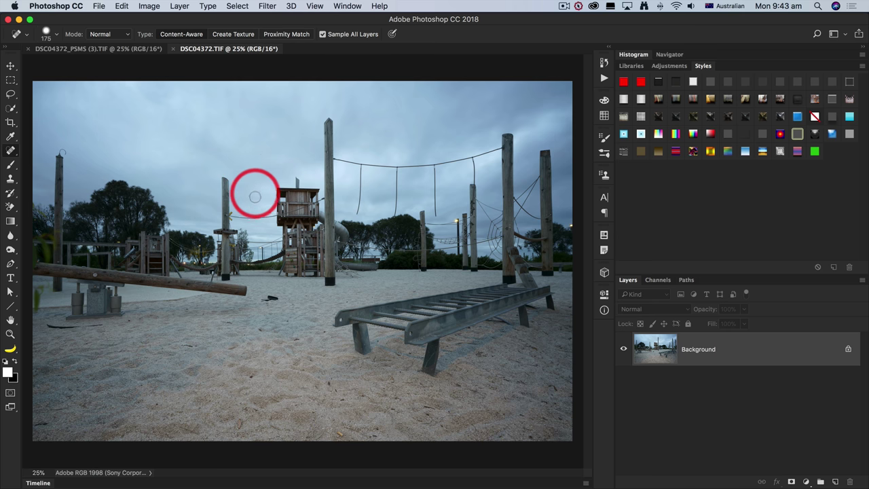
With the Move tool, drag the single-shot image into DSC04372_PSMS (3).TIF as Layer 1
key("v")
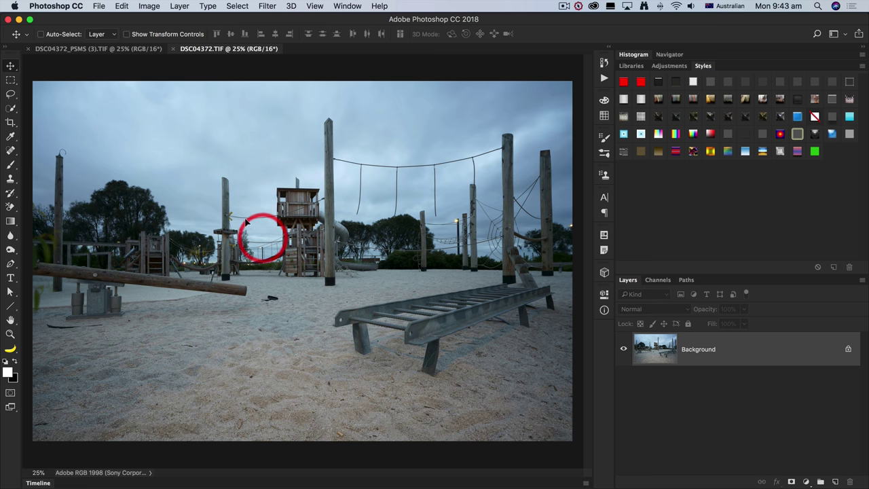
mouse_move(260, 237)
left_mouse_down()
mouse_move(103, 50)
mouse_move(307, 235)
mouse_move(431, 260)
mouse_move(631, 330)
mouse_move(646, 355)
mouse_move(689, 352)
mouse_move(768, 380)
mouse_move(808, 451)
mouse_move(791, 482)
left_mouse_up()
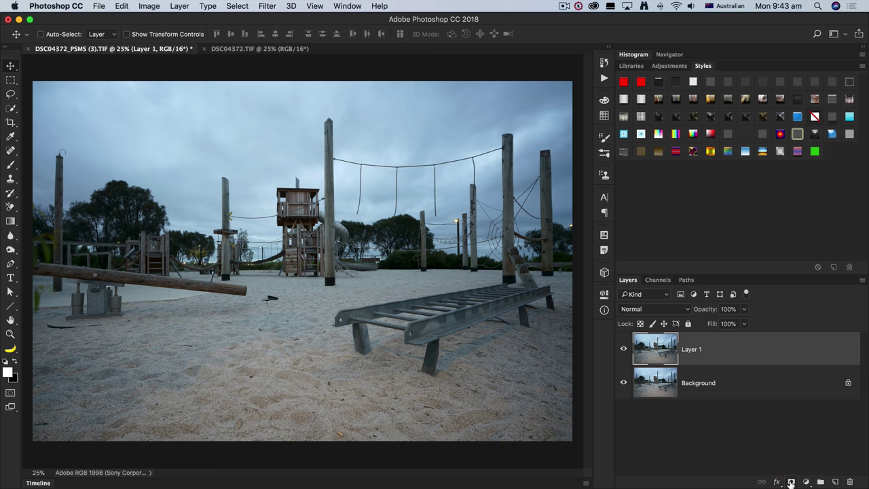
Give Layer 1 a black layer mask, zoom in on the post top and cable, and target the mask
left_click(791, 482, "alt")
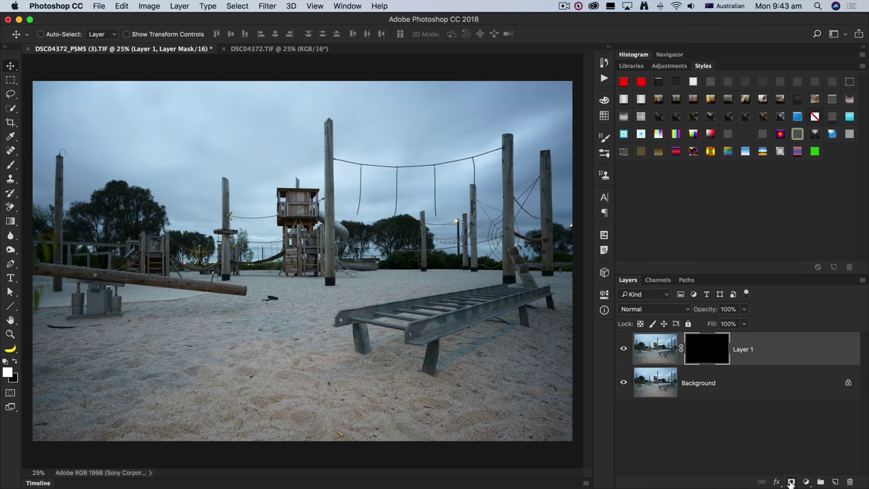
mouse_move(784, 462)
left_mouse_down()
mouse_move(718, 346)
mouse_move(673, 352)
mouse_move(700, 355)
mouse_move(580, 235)
mouse_move(481, 163)
mouse_move(488, 154)
mouse_move(479, 164)
mouse_move(492, 163)
left_mouse_up()
left_click_drag(495, 169, 411, 227)
left_click(410, 227)
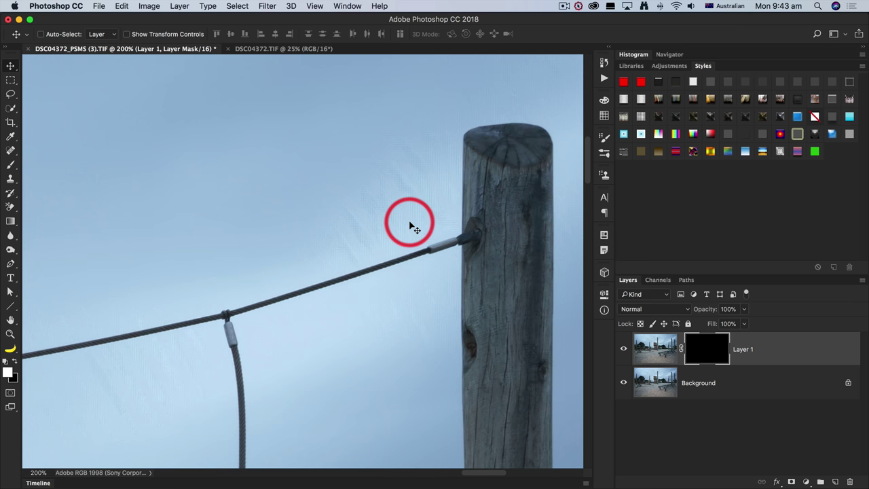
left_click(705, 355)
left_click_drag(710, 358, 707, 355)
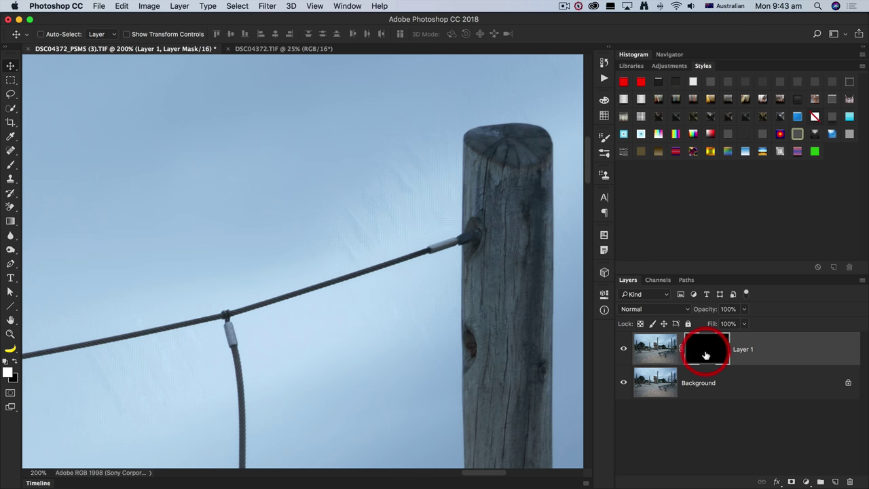
Brush white on the mask to reveal smooth sky around the post top, treetops and wooden pole
key("b")
left_click(374, 226)
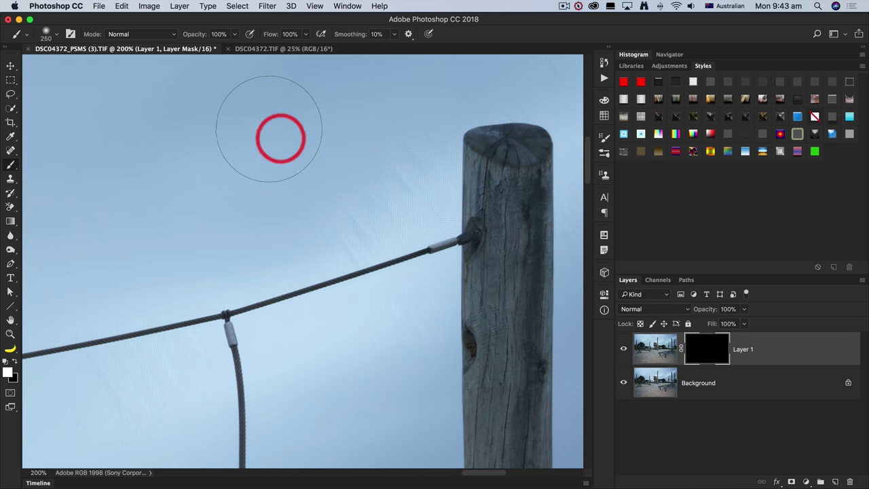
mouse_move(269, 129)
left_mouse_down()
mouse_move(395, 180)
mouse_move(368, 190)
mouse_move(432, 179)
mouse_move(389, 207)
mouse_move(355, 207)
mouse_move(350, 249)
mouse_move(376, 314)
mouse_move(365, 414)
mouse_move(390, 428)
mouse_move(411, 424)
mouse_move(295, 309)
mouse_move(149, 331)
mouse_move(132, 400)
mouse_move(86, 393)
mouse_move(1, 404)
mouse_move(181, 431)
mouse_move(182, 422)
mouse_move(123, 361)
mouse_move(116, 374)
mouse_move(582, 312)
mouse_move(320, 364)
mouse_move(582, 322)
mouse_move(300, 304)
mouse_move(225, 321)
mouse_move(494, 297)
mouse_move(327, 311)
mouse_move(350, 289)
mouse_move(534, 219)
mouse_move(414, 245)
mouse_move(310, 299)
mouse_move(486, 256)
mouse_move(517, 258)
mouse_move(442, 149)
mouse_move(387, 120)
left_mouse_up()
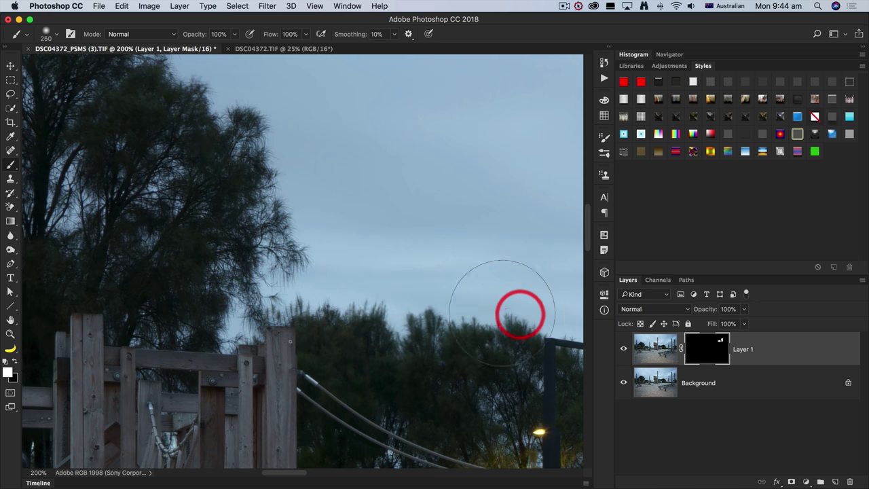
mouse_move(188, 93)
left_mouse_down()
mouse_move(307, 254)
mouse_move(538, 279)
left_mouse_up()
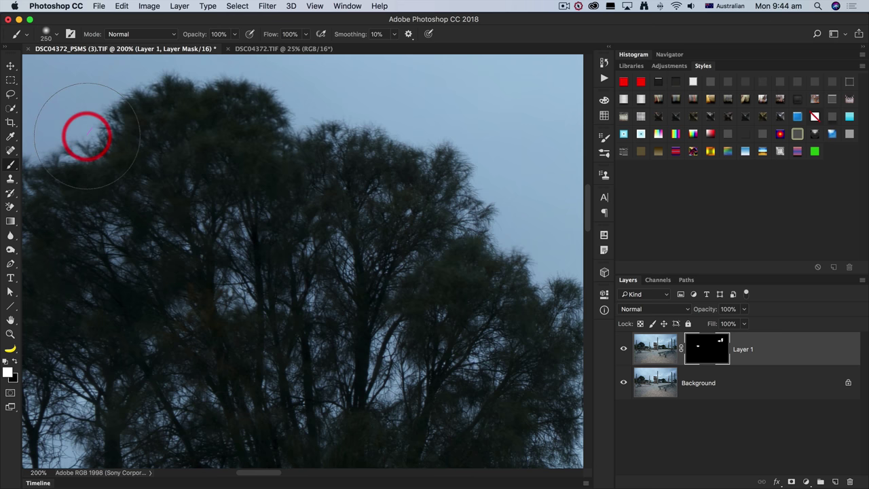
left_click_drag(170, 250, 474, 182)
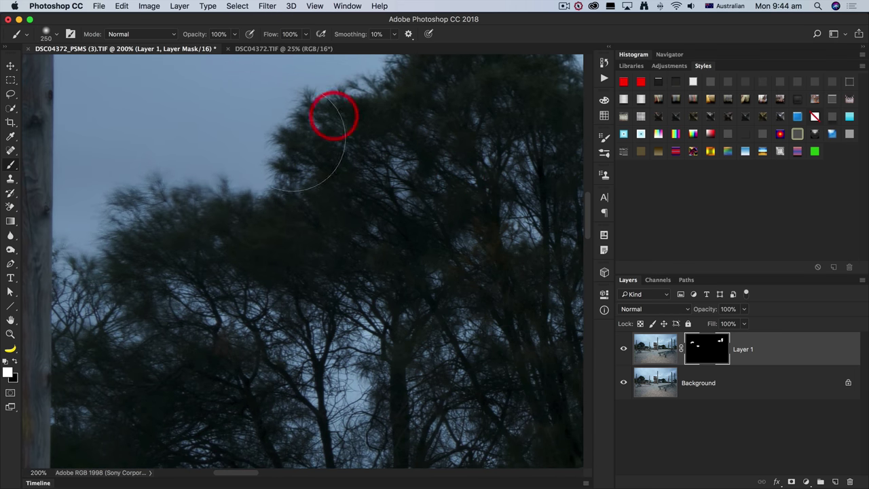
mouse_move(333, 116)
left_mouse_down()
mouse_move(120, 204)
mouse_move(58, 252)
mouse_move(106, 297)
mouse_move(286, 238)
left_mouse_up()
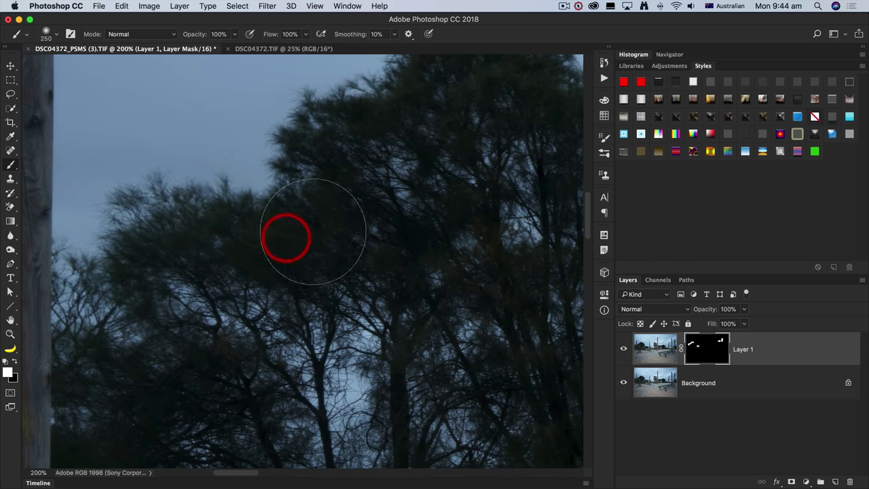
left_click_drag(145, 277, 536, 216)
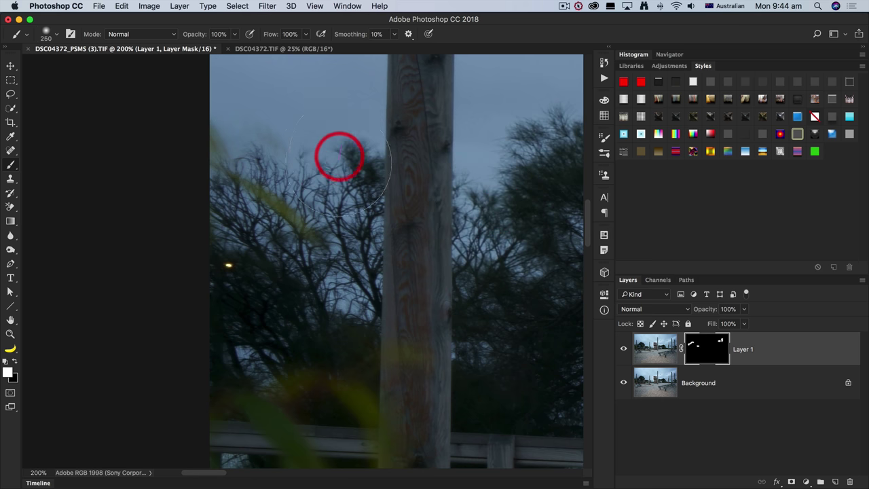
mouse_move(340, 156)
left_mouse_down()
mouse_move(221, 159)
mouse_move(300, 156)
left_mouse_up()
scroll(302, 165, "right", 2)
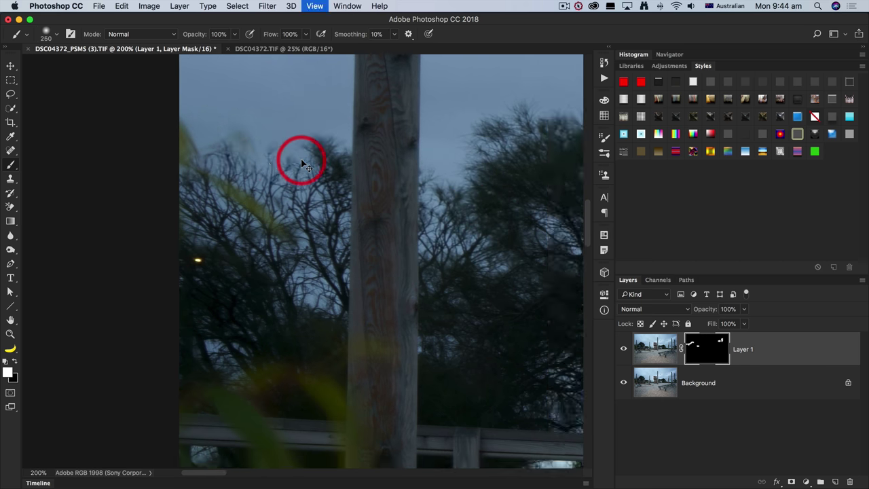
key("super+0")
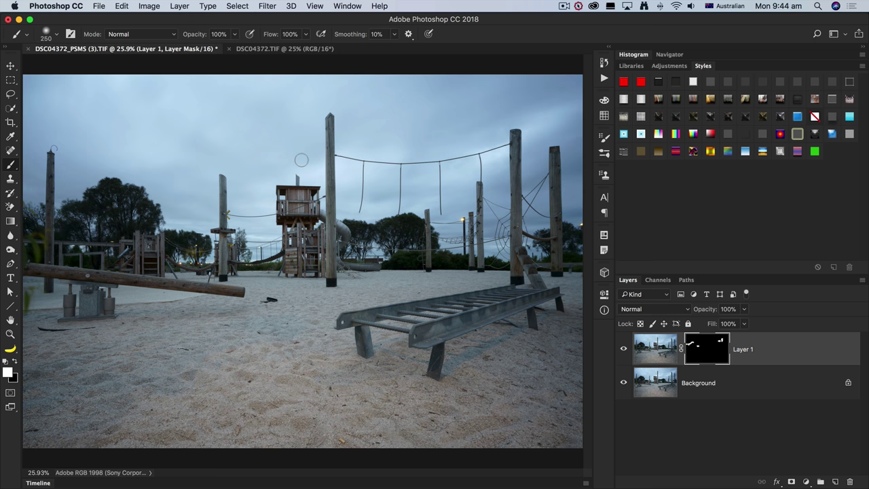
Select Layer 1 and Background, then use Convert for Smart Filters to make them one smart object
left_click(745, 382)
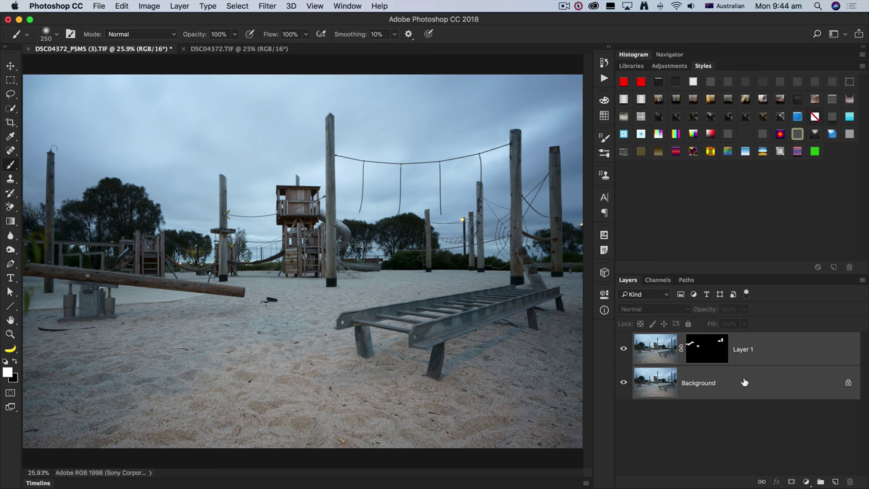
left_click(267, 6)
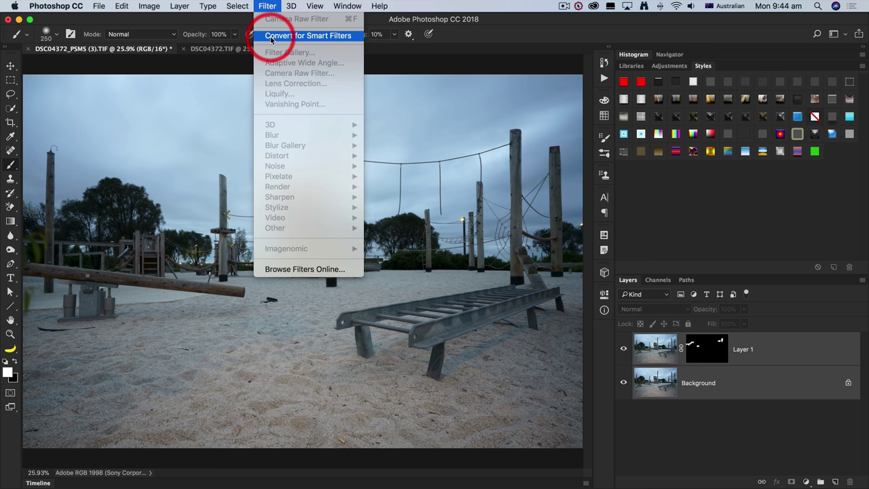
left_click(271, 37)
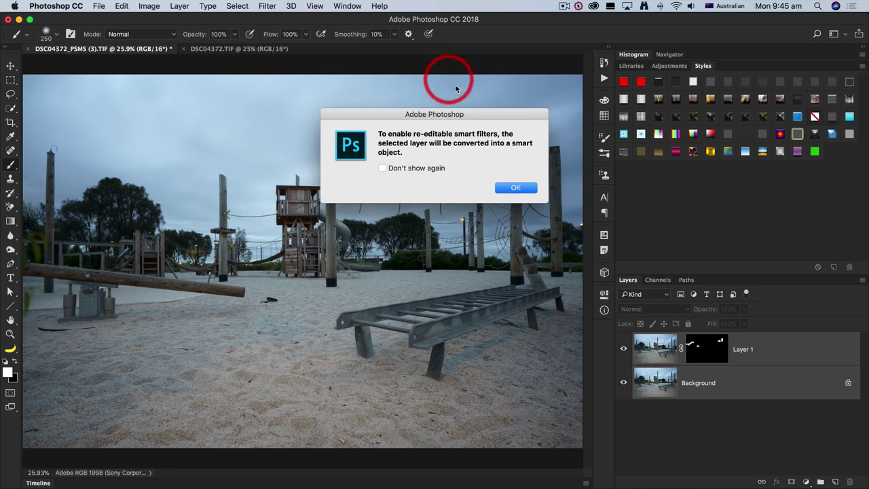
left_click(510, 188)
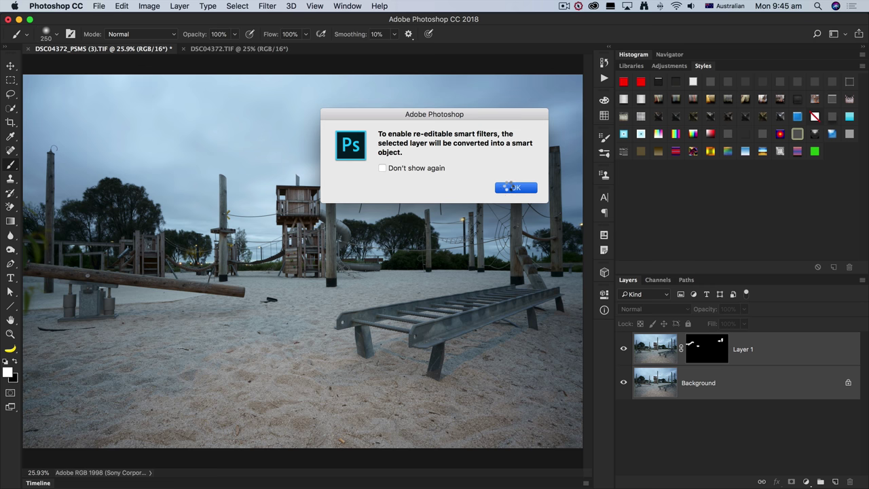
left_click(511, 187)
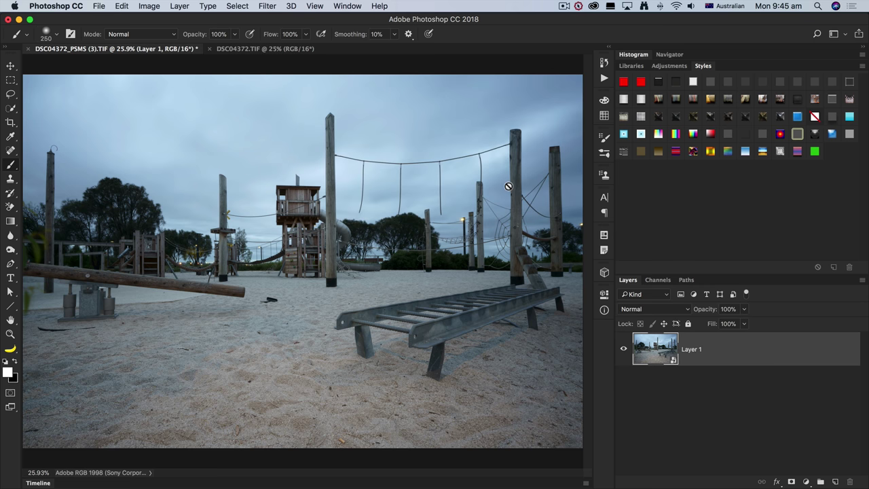
left_click(267, 6)
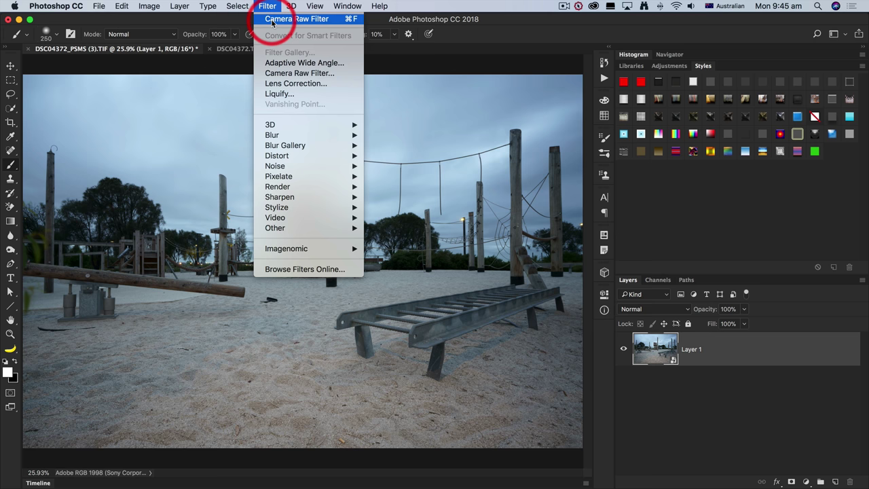
In Camera Raw Filter, draw a -1.50 exposure graduated filter from above the tower to the horizon
left_click(272, 23)
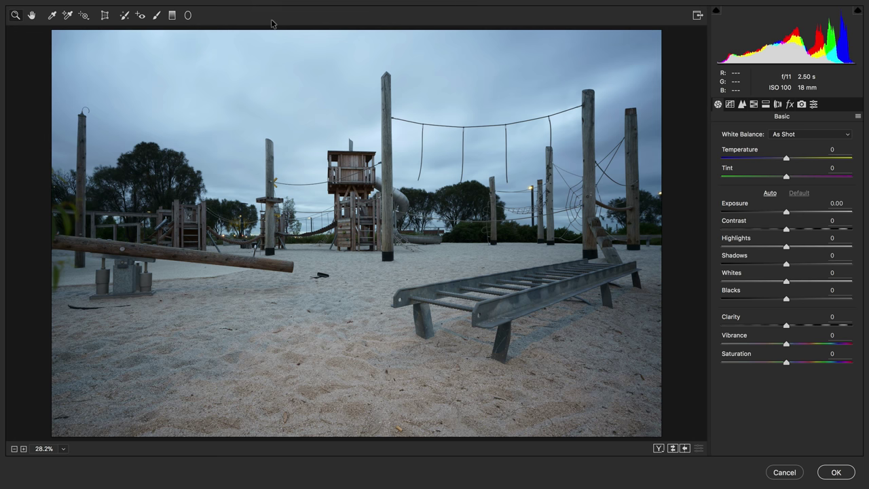
left_click(172, 15)
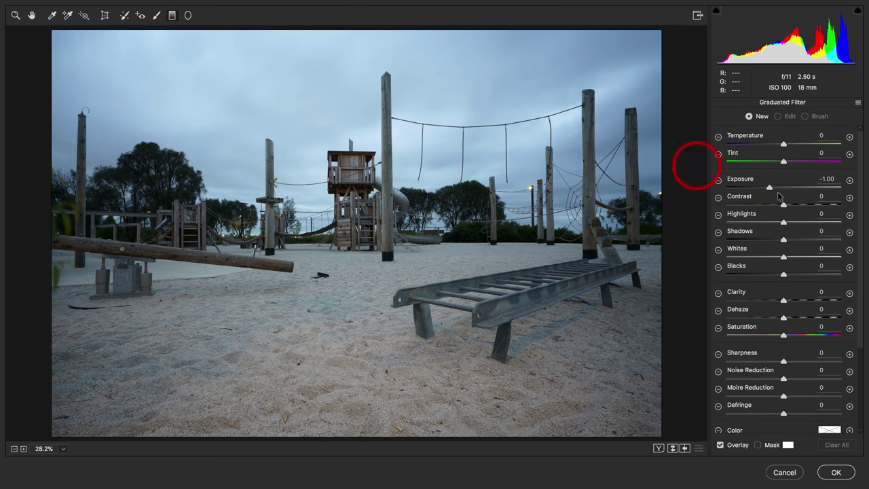
left_click_drag(771, 191, 767, 192)
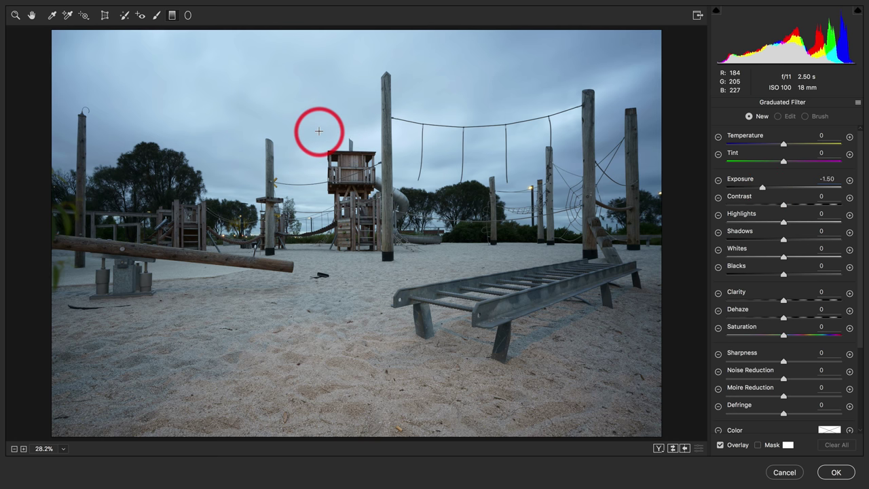
left_click_drag(319, 131, 326, 236)
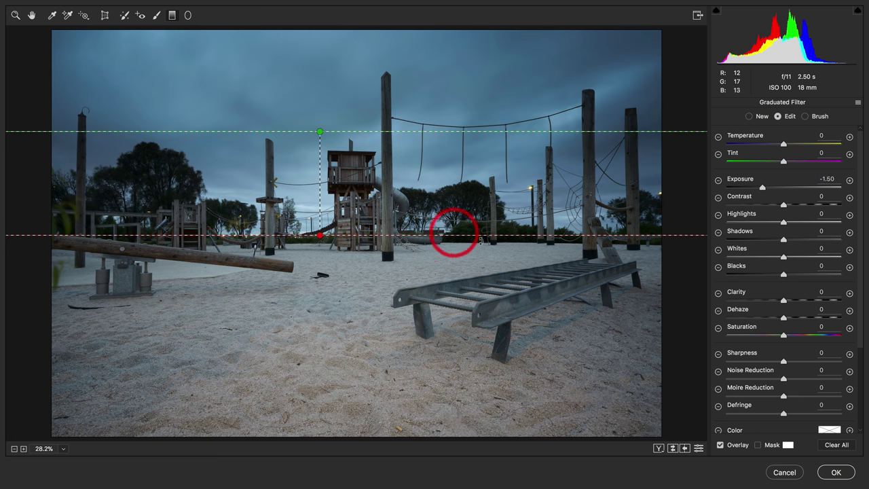
Limit the sky filter with a Color range mask sampled from the sky, Color Range 60
scroll(796, 303, "down", 1)
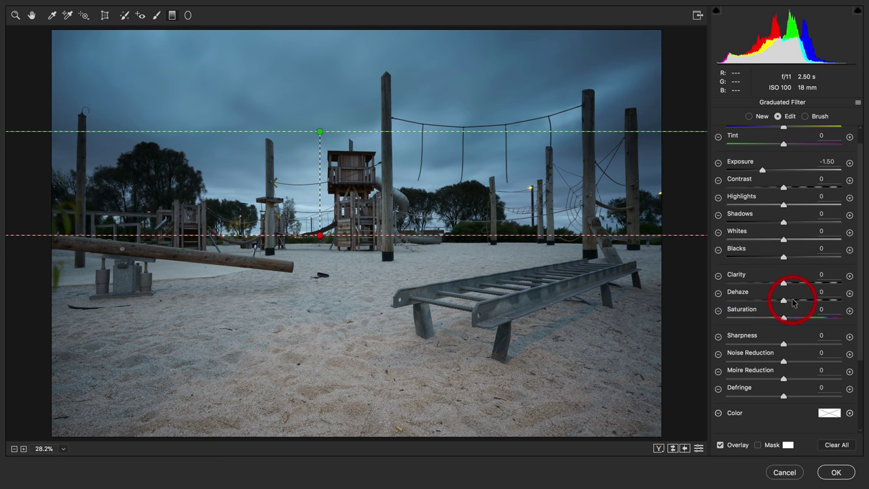
scroll(793, 303, "down", 3)
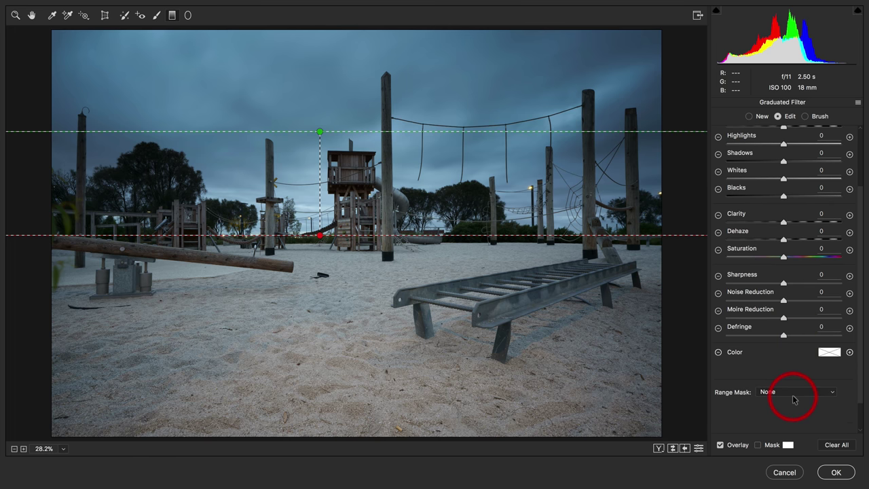
left_click(796, 396)
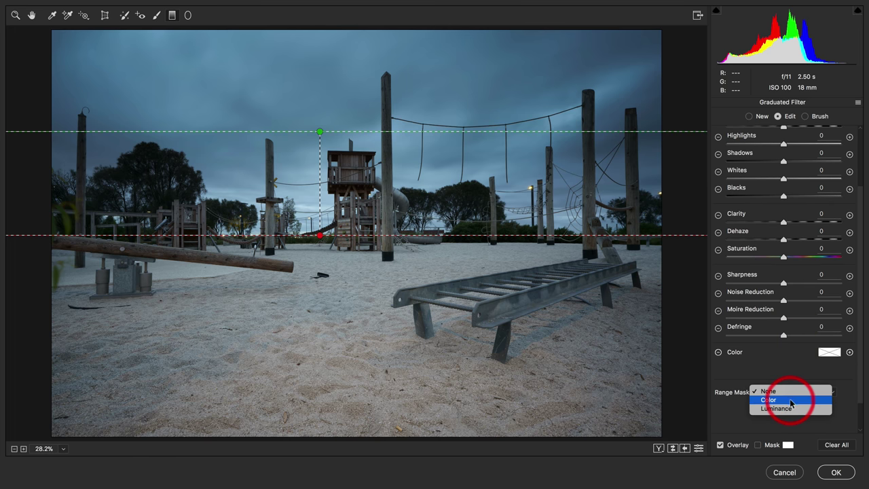
left_click(790, 404)
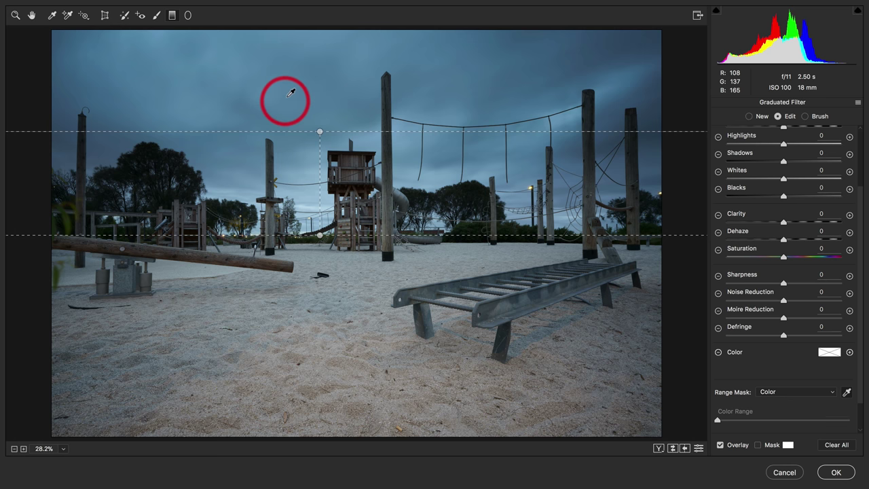
mouse_move(287, 45)
left_mouse_down()
mouse_move(308, 183)
mouse_move(310, 177)
left_mouse_up()
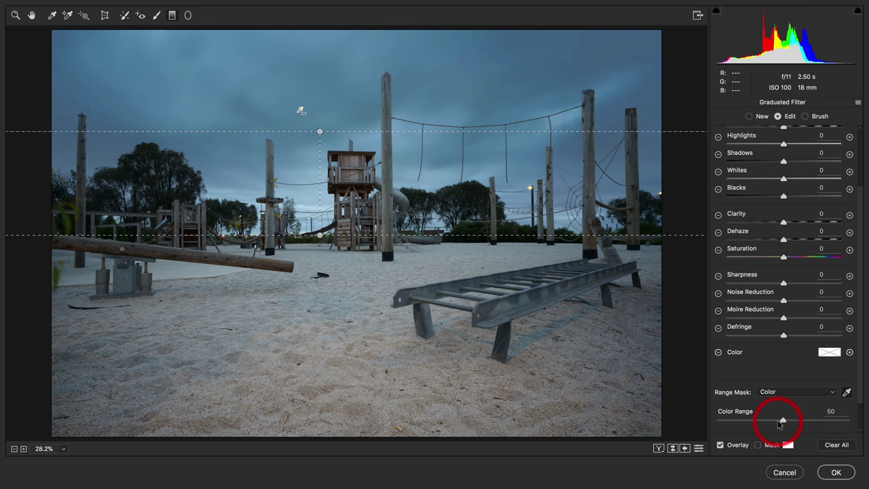
left_click_drag(782, 421, 794, 421)
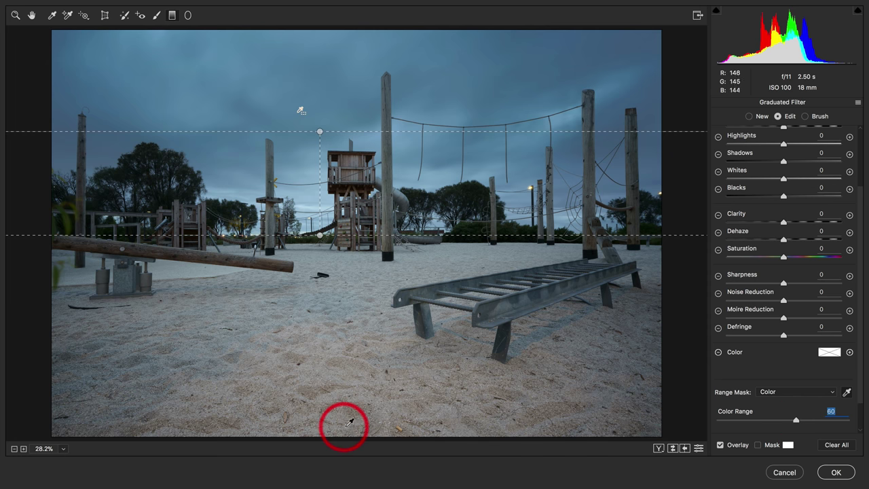
Draw a new graduated filter from the bottom edge up to midway across the sand
left_click(749, 116)
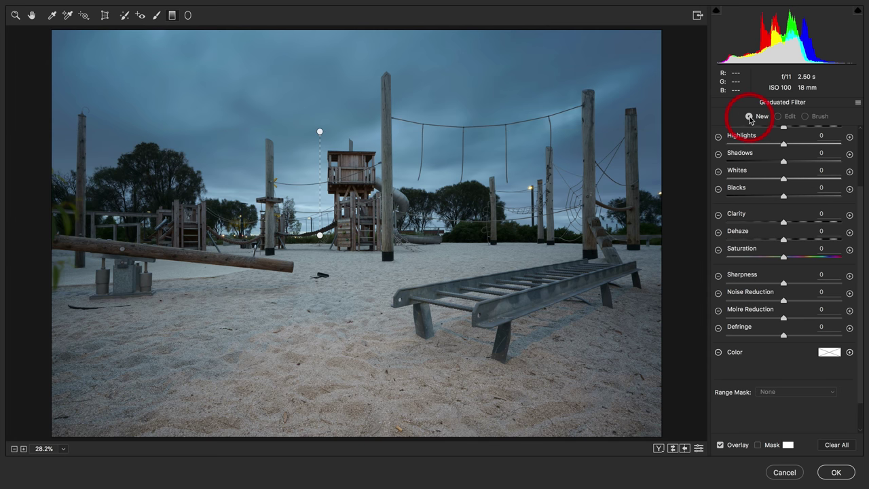
left_click_drag(366, 429, 366, 299)
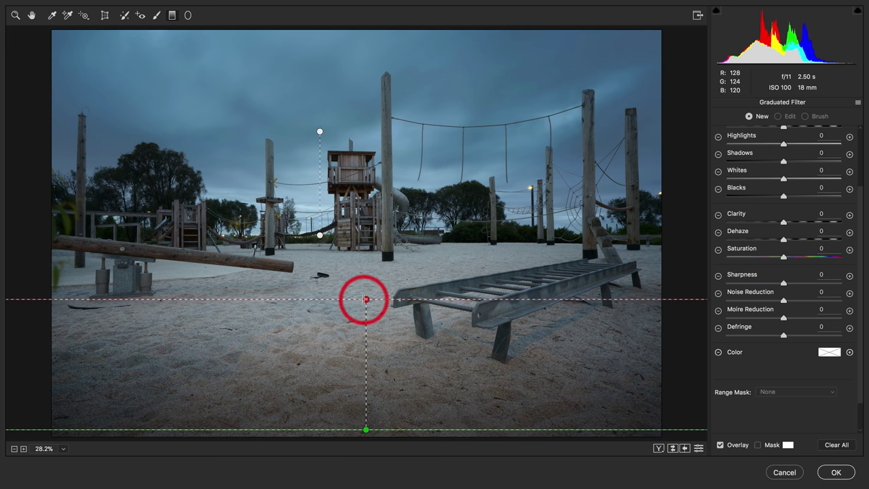
left_click_drag(365, 298, 366, 299)
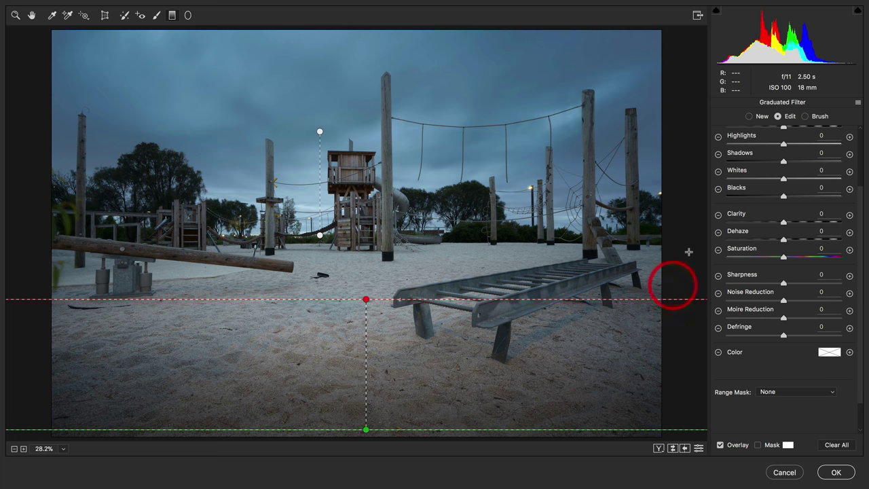
In Basic, set Whites +34 and Blacks -4 with clipping preview, then Clarity +43 and Shadows +46
left_click(32, 15)
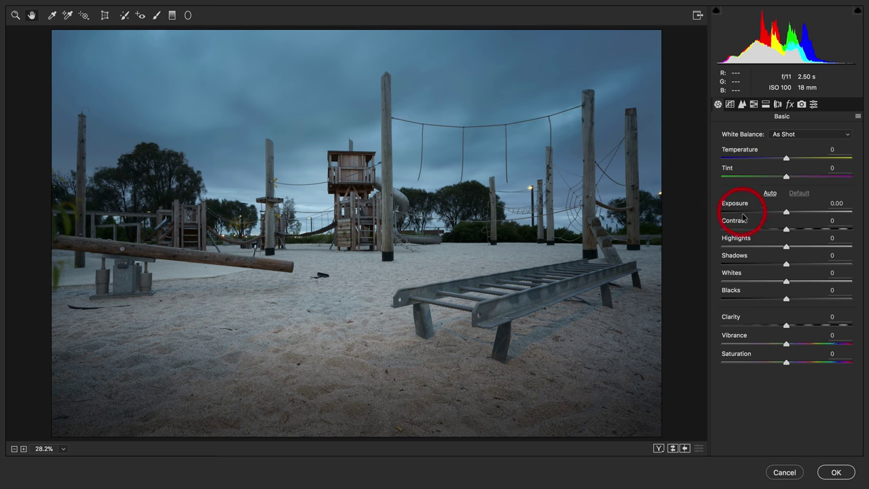
key("alt")
left_click_drag(786, 283, 785, 301)
key("alt")
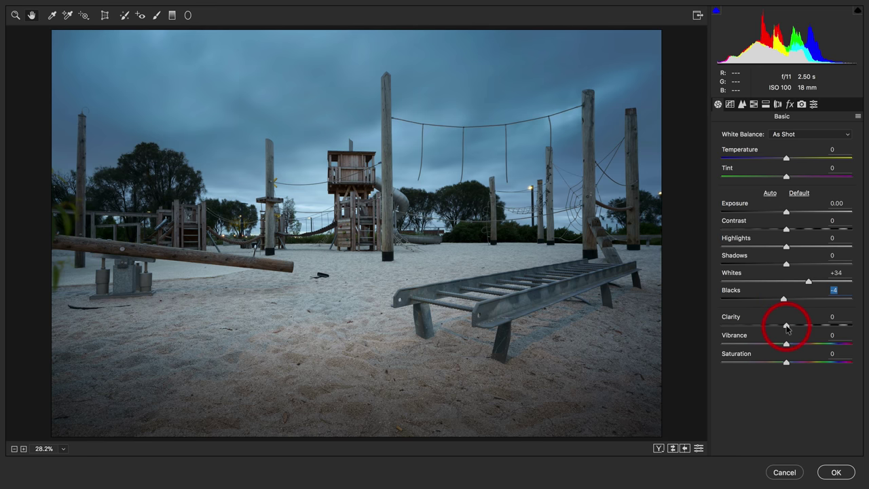
left_click_drag(787, 328, 816, 330)
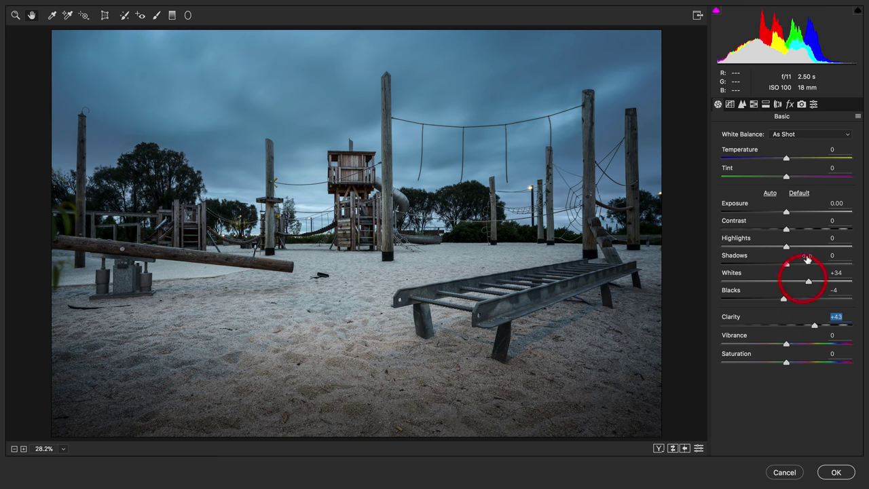
left_click_drag(786, 264, 817, 267)
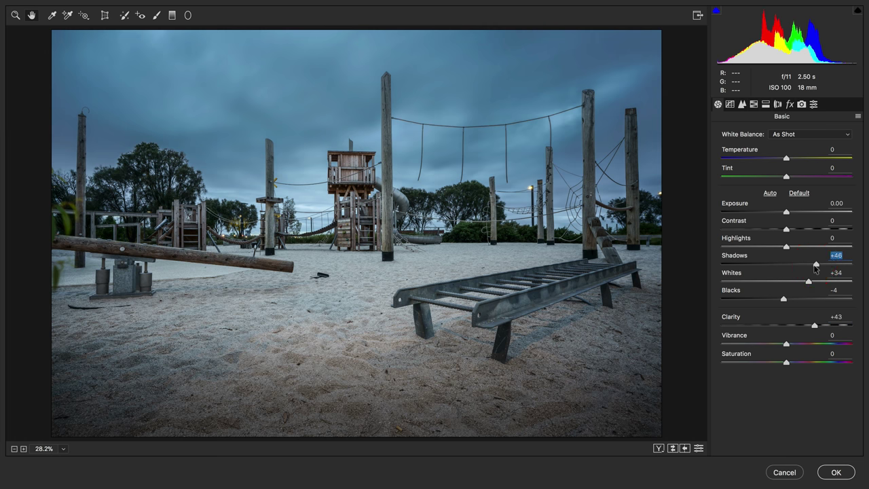
Split-tone highlights to hue 41/saturation 18 and shadows to hue 192/saturation 11, with balance +33
left_click(765, 106)
left_click_drag(721, 150, 745, 171)
left_click_drag(722, 235, 791, 236)
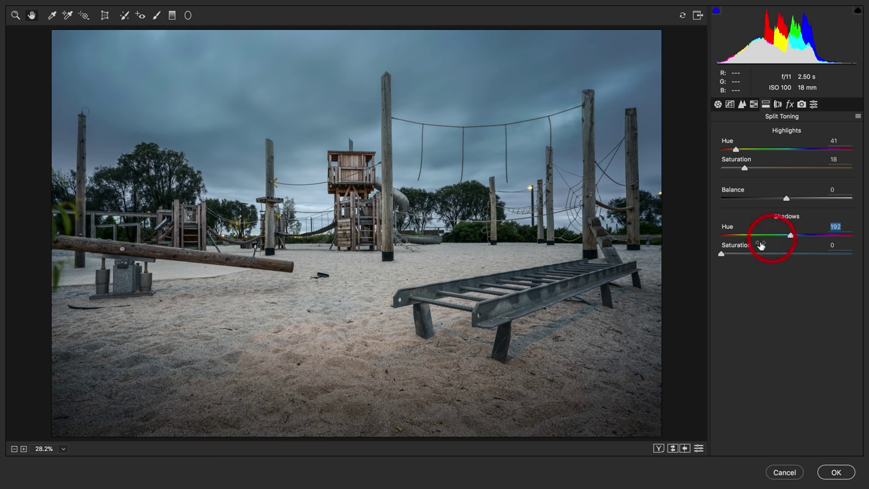
left_click_drag(722, 254, 736, 255)
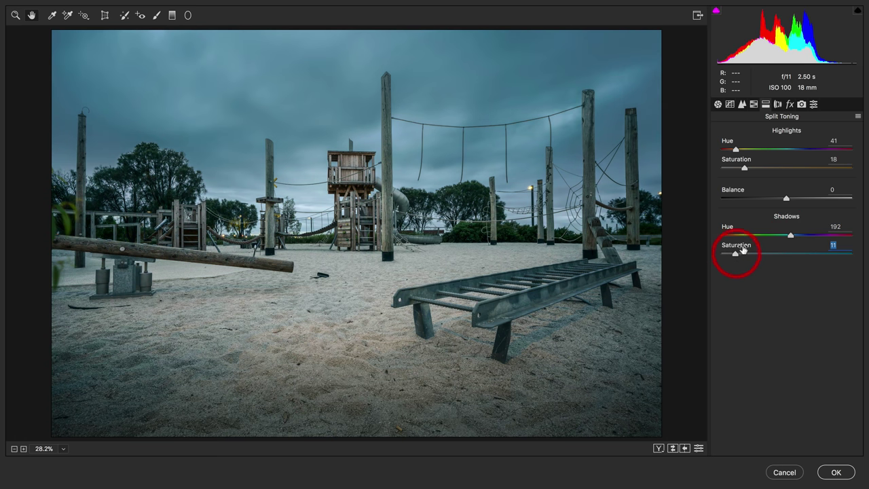
left_click_drag(786, 202, 809, 202)
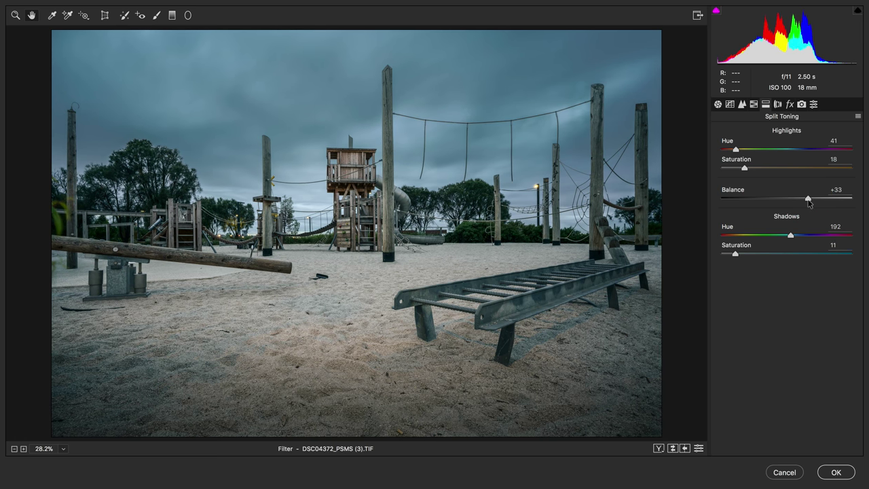
mouse_move(591, 158)
left_mouse_down()
mouse_move(97, 27)
mouse_move(123, 17)
left_mouse_up()
Heal the dark object on the sand with Spot Removal, taking the source from clean sand nearby
left_click(124, 18)
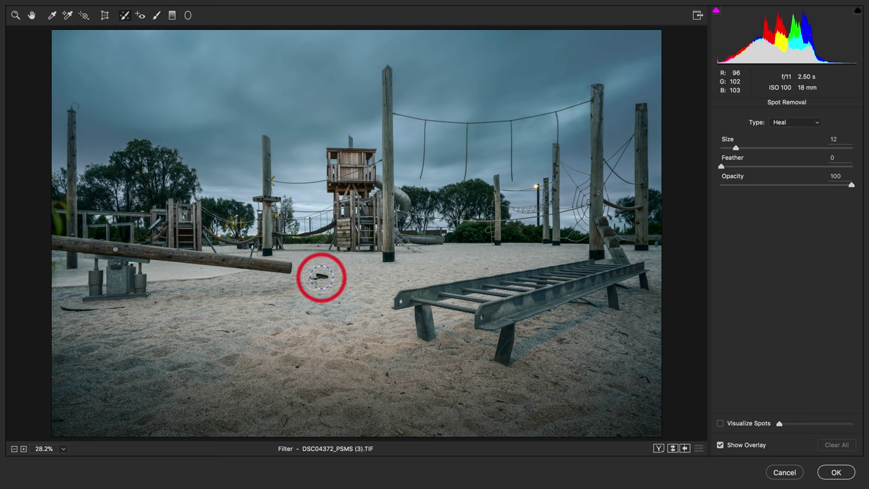
left_click(319, 277)
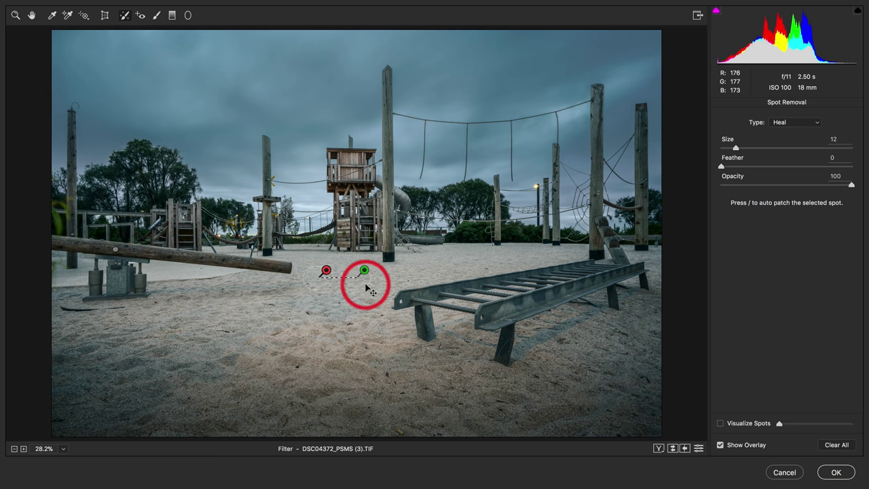
left_click_drag(365, 273, 370, 273)
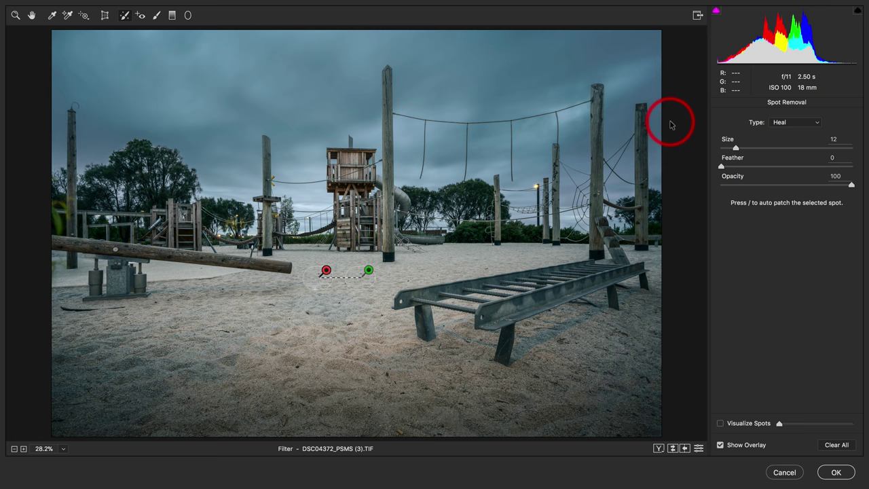
left_click(32, 17)
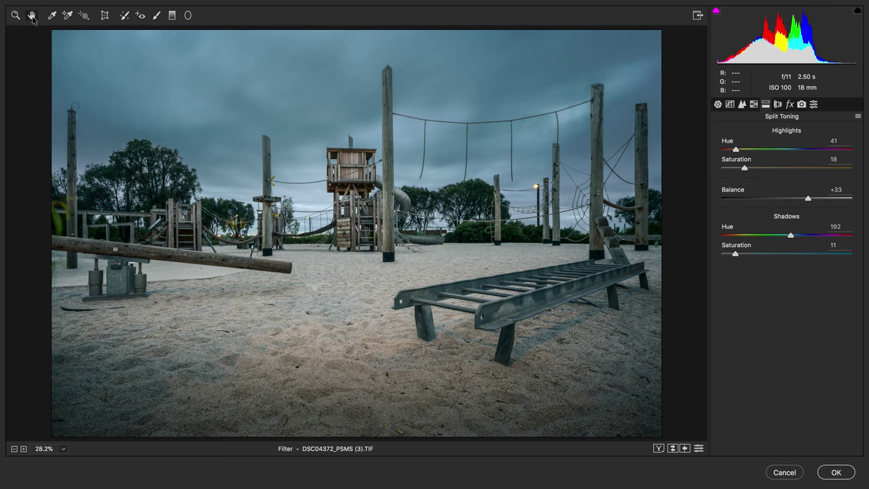
Add a -18 Color Priority post-crop vignette and apply the Camera Raw Filter with OK
left_click(790, 104)
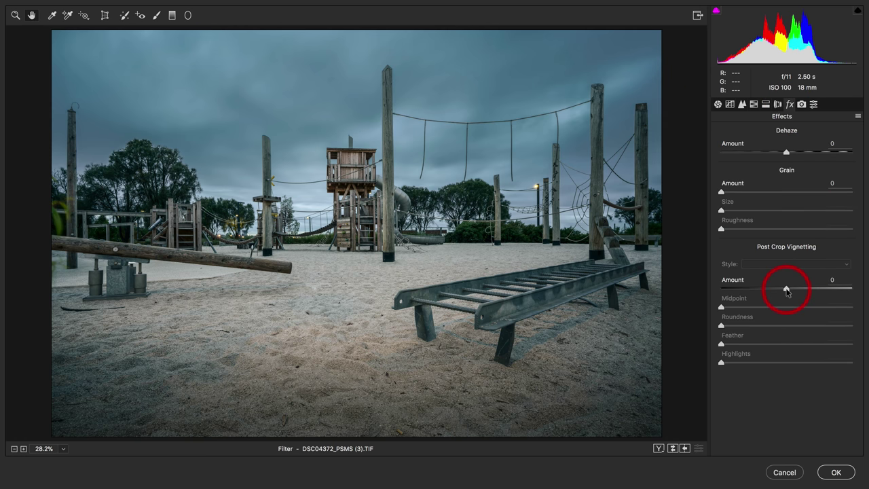
left_click_drag(786, 288, 776, 290)
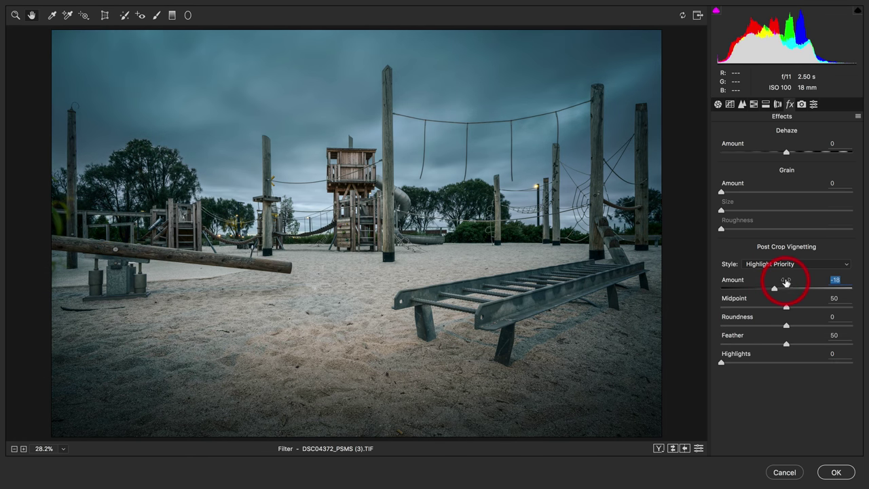
left_click(794, 265)
left_click(787, 272)
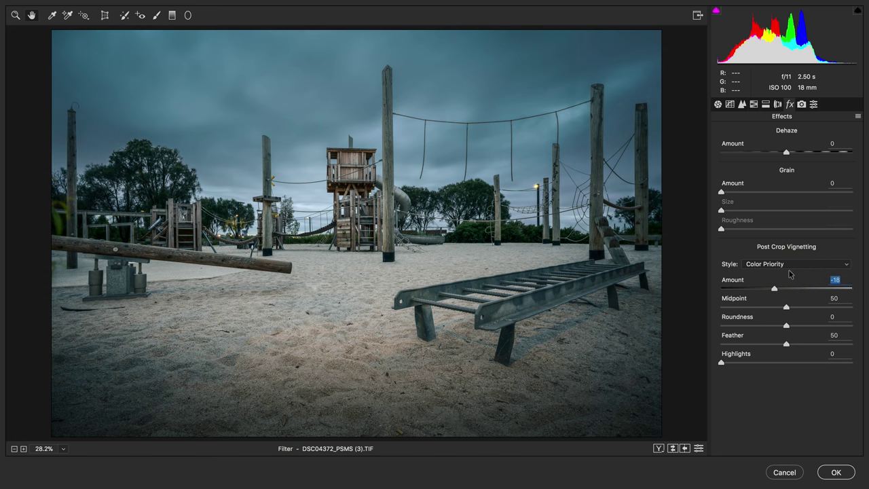
left_click(776, 360)
left_click(837, 473)
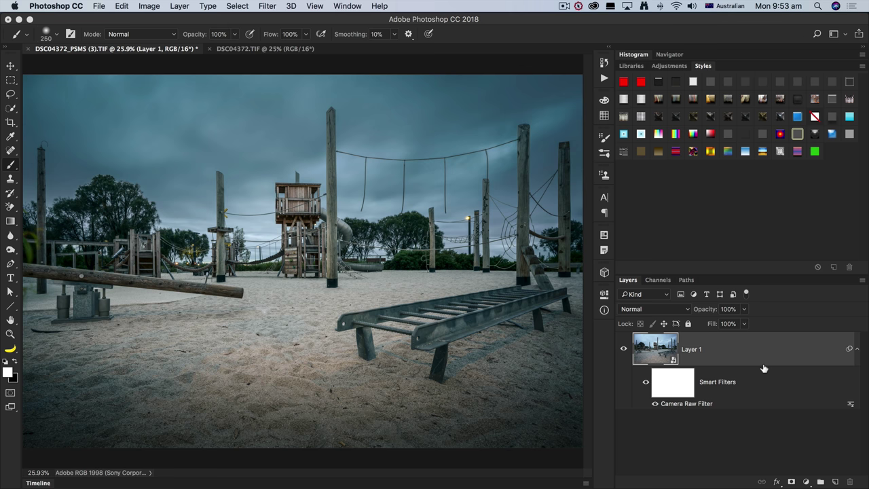
Zoom into the wooden tower at 100% and pan up to inspect its top
left_click(291, 222, "super")
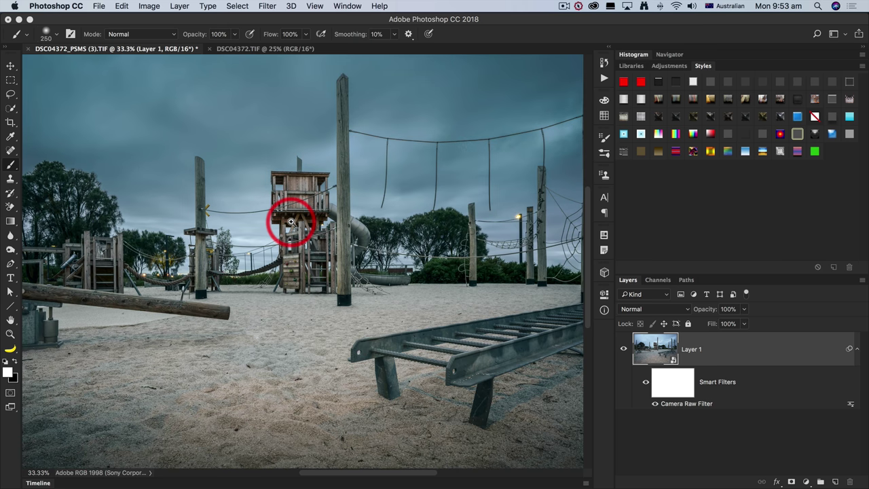
left_click(291, 222, "super")
left_click(291, 222, "super")
left_click(290, 222, "super")
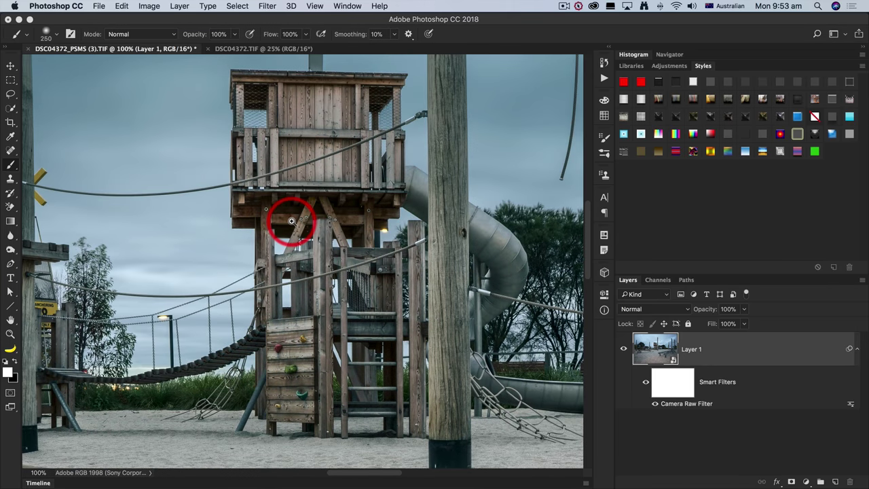
left_click_drag(320, 179, 322, 197)
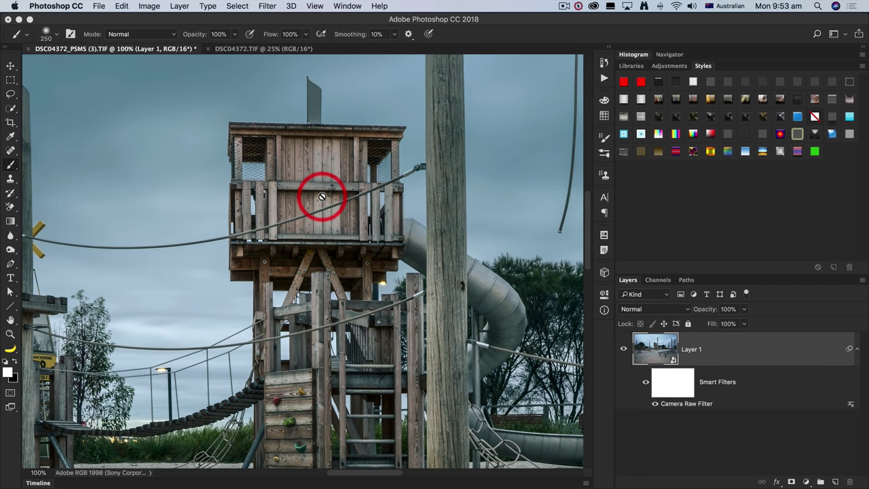